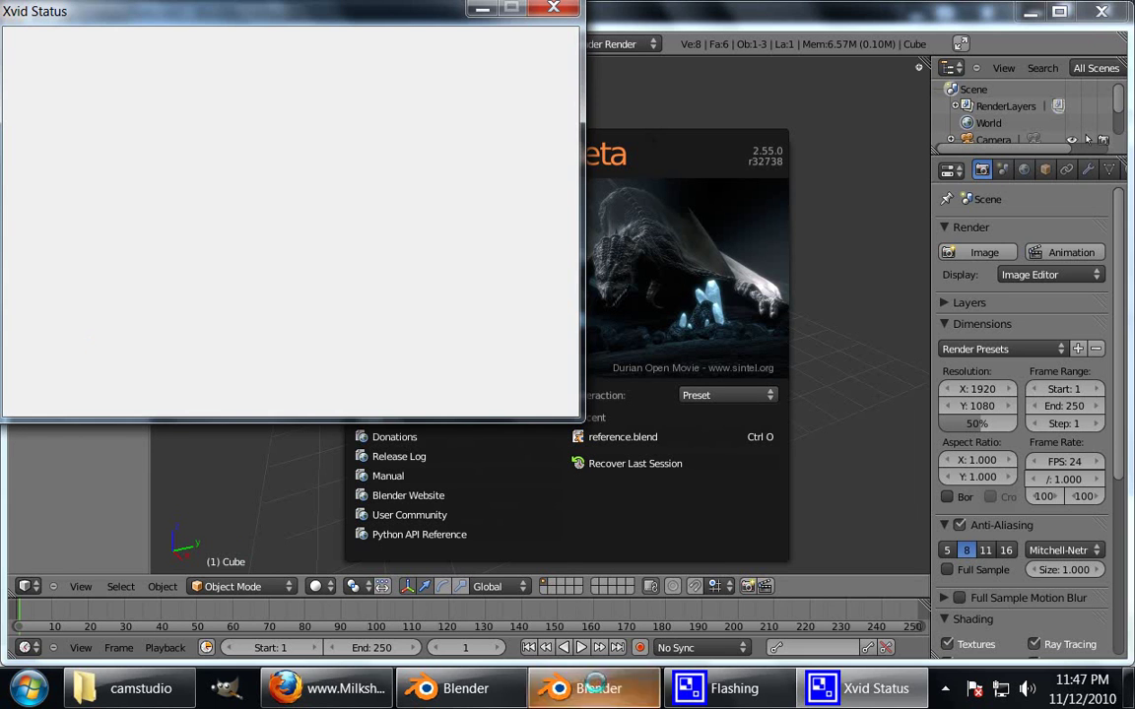
- Switch to Firefox and download SMD_tools-091.zip from the Milkshake Zombie site's Tutorials page, choosing to save the file
left_click(594, 688)
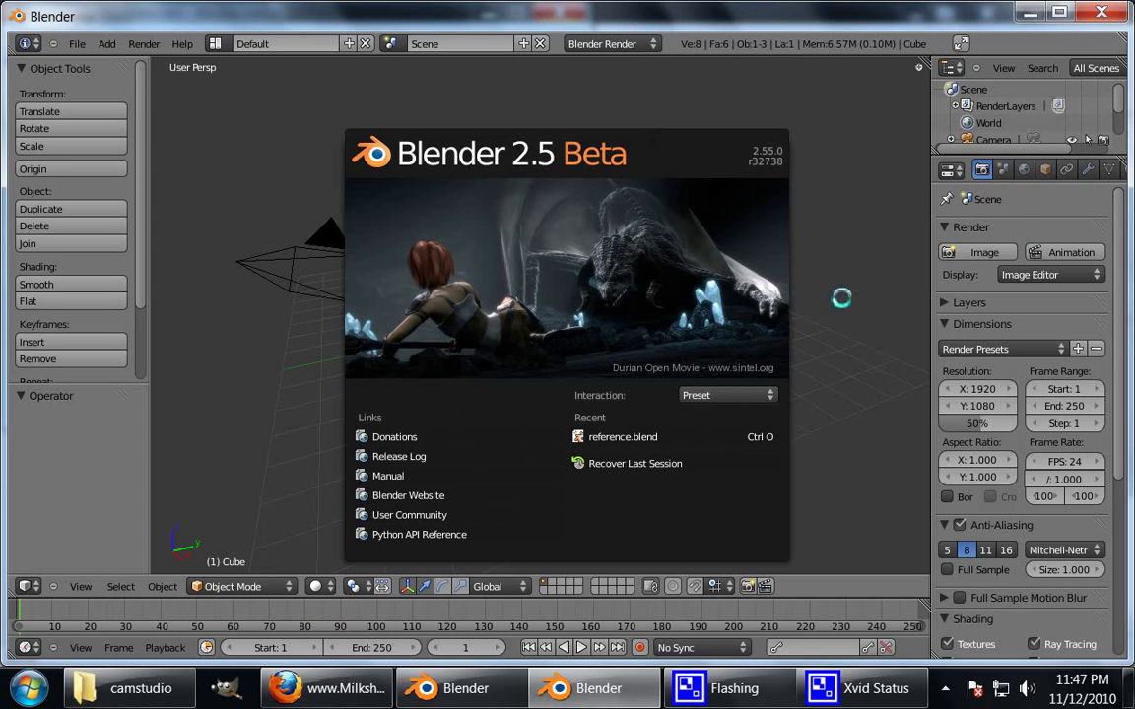
left_click(349, 689)
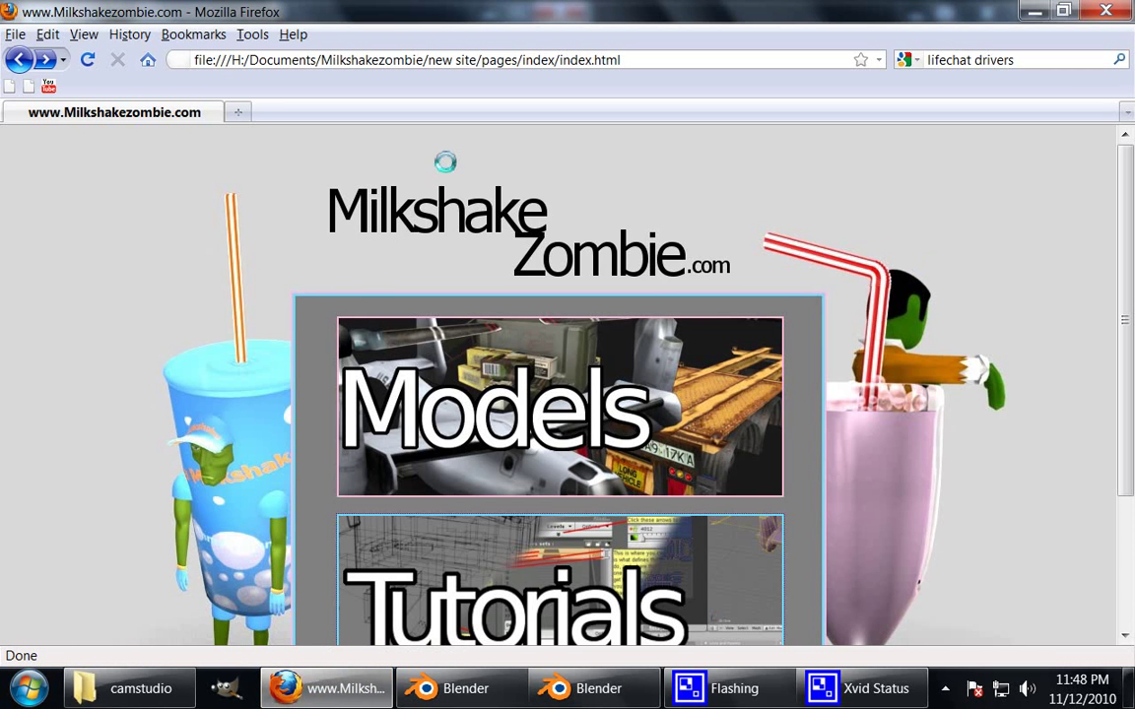
scroll(830, 277, "down", 2)
left_click(581, 370)
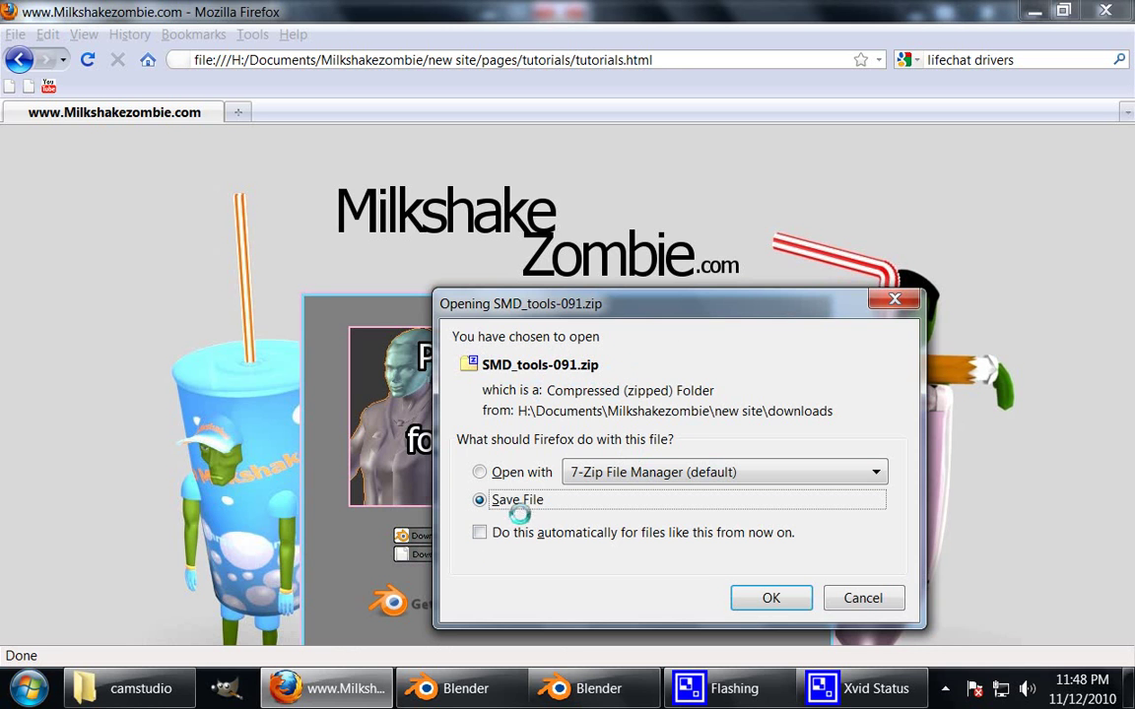
left_click(777, 598)
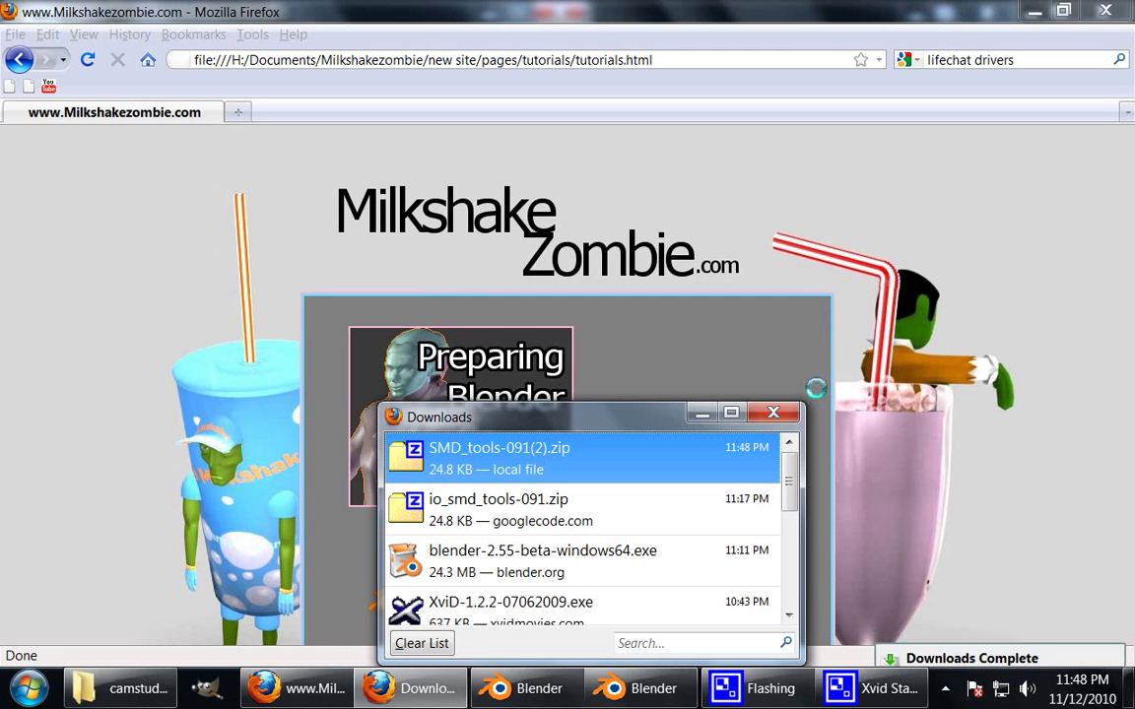
- Show the finished download in its containing folder and copy SMD_tools-091(2).zip
left_click_drag(445, 417, 459, 223)
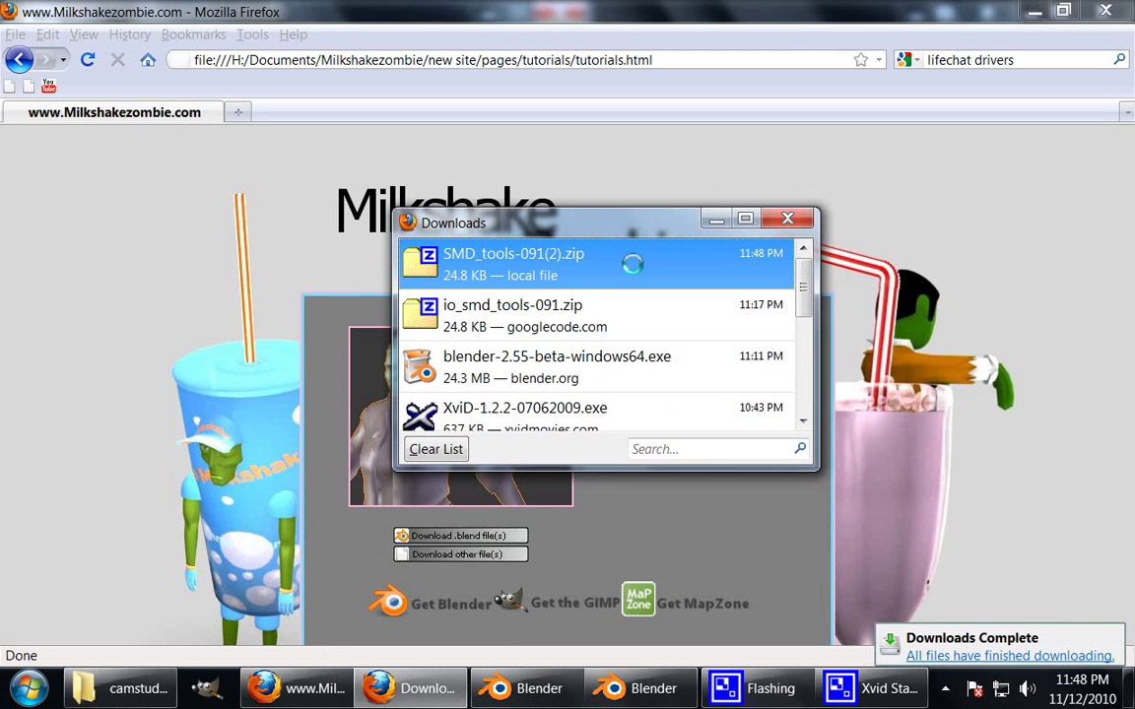
right_click(555, 264)
left_click(657, 296)
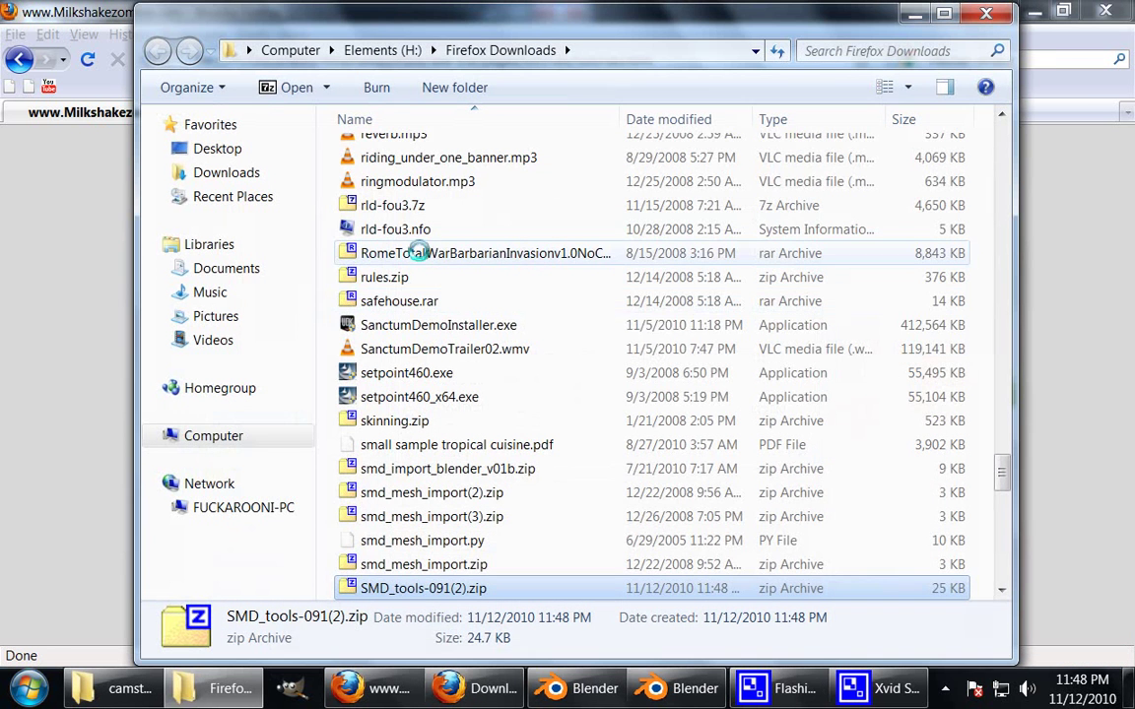
scroll(424, 458, "down", 2)
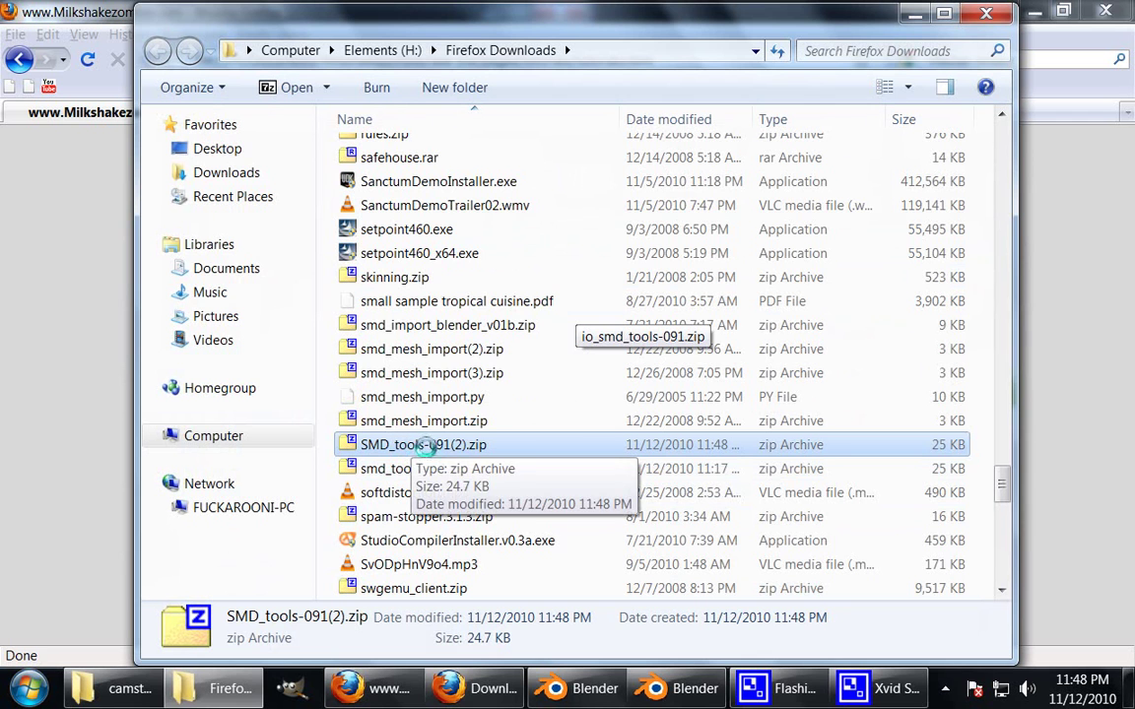
right_click(420, 447)
left_click(523, 332)
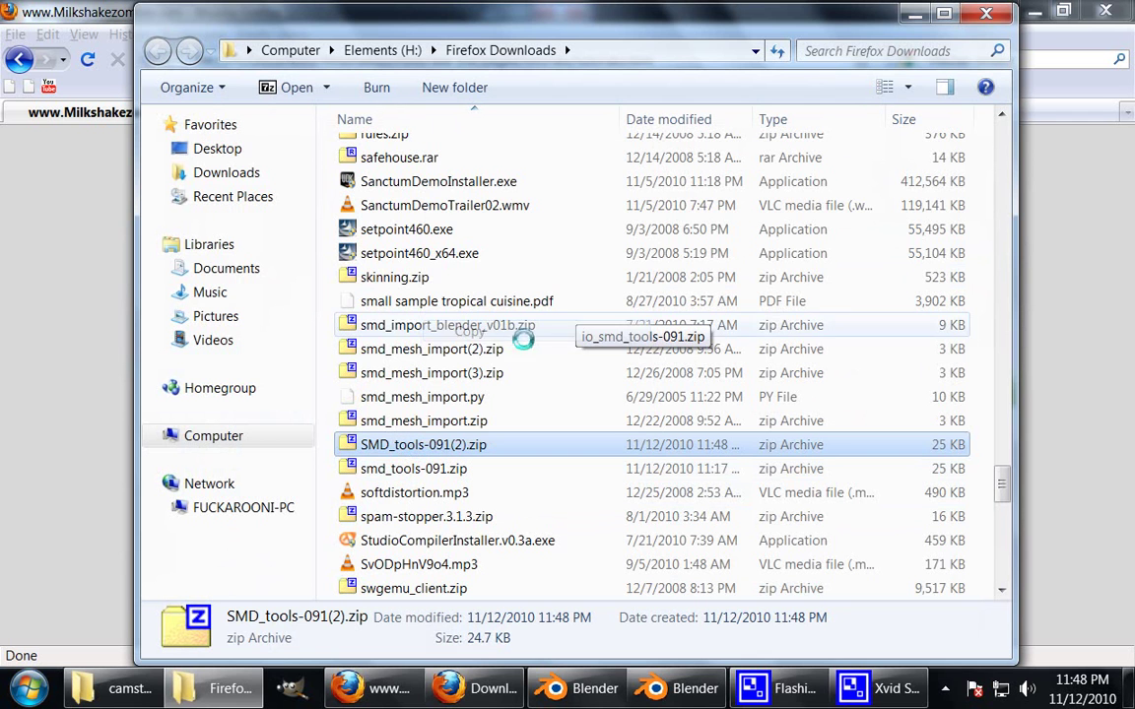
- Paste the copied zip archive into the E:\Blender Foundation\Blender folder
left_click(27, 688)
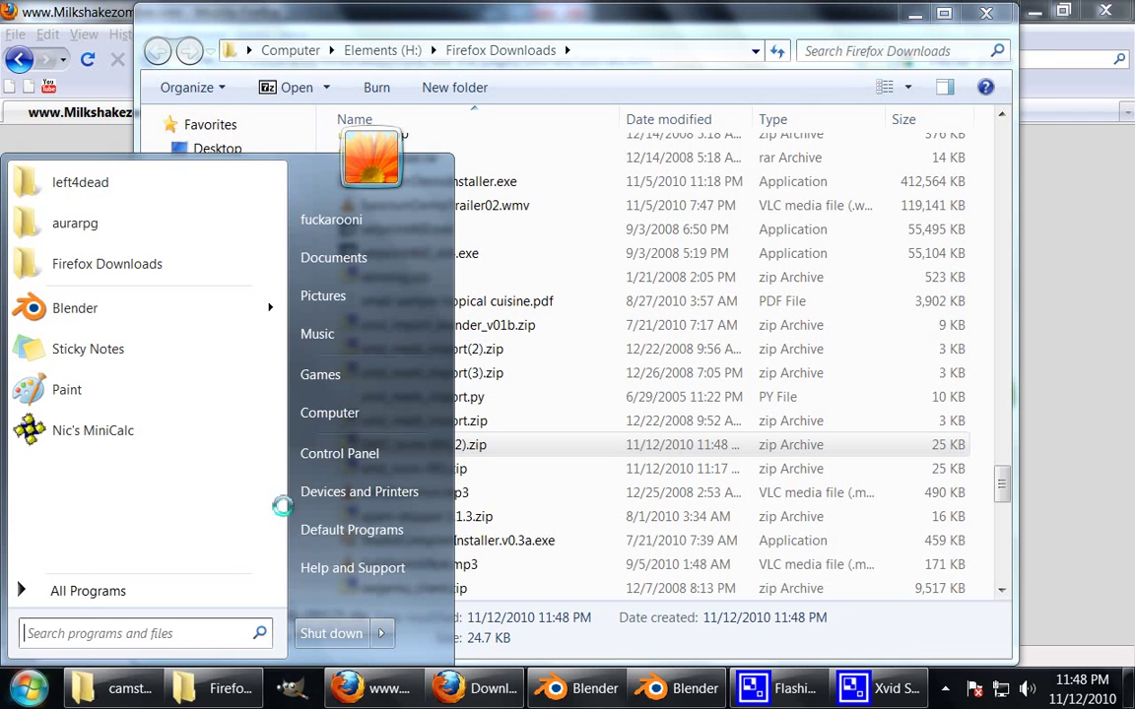
left_click(364, 413)
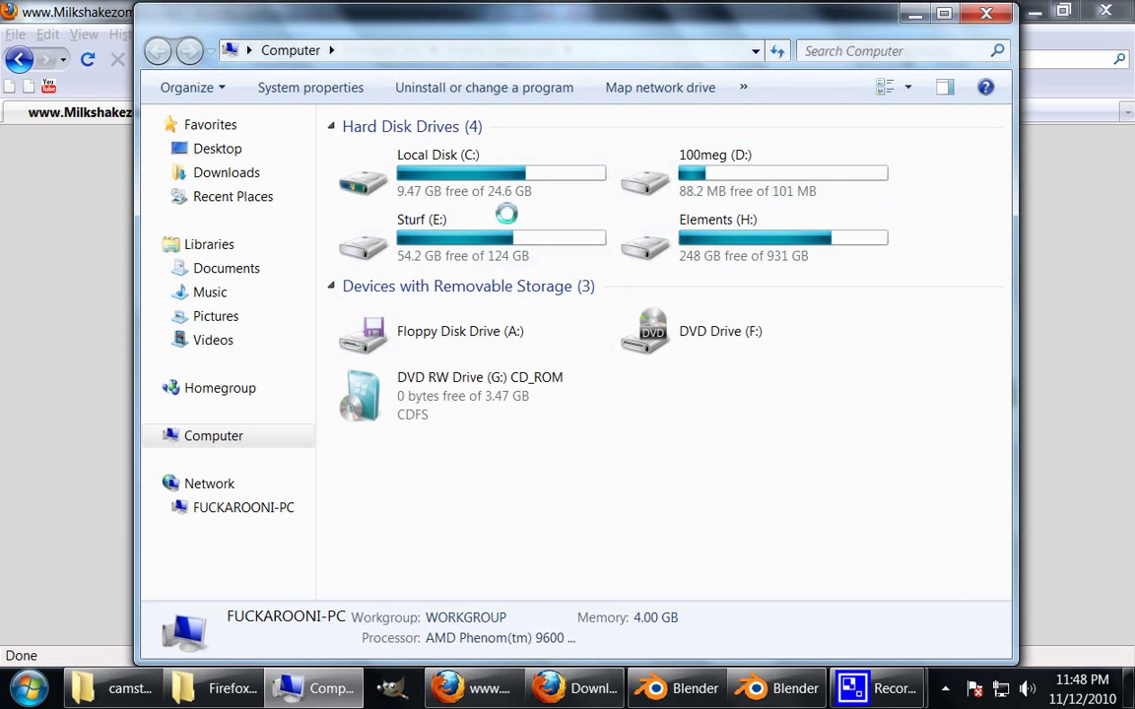
double_click(519, 234)
double_click(425, 294)
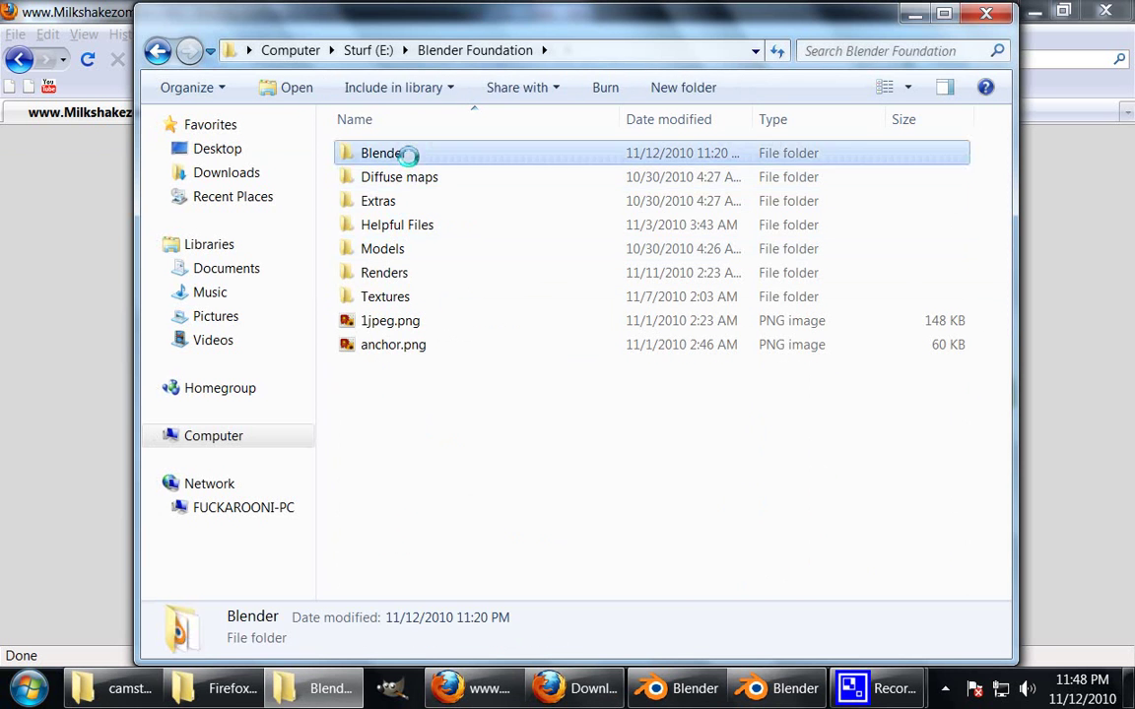
double_click(405, 155)
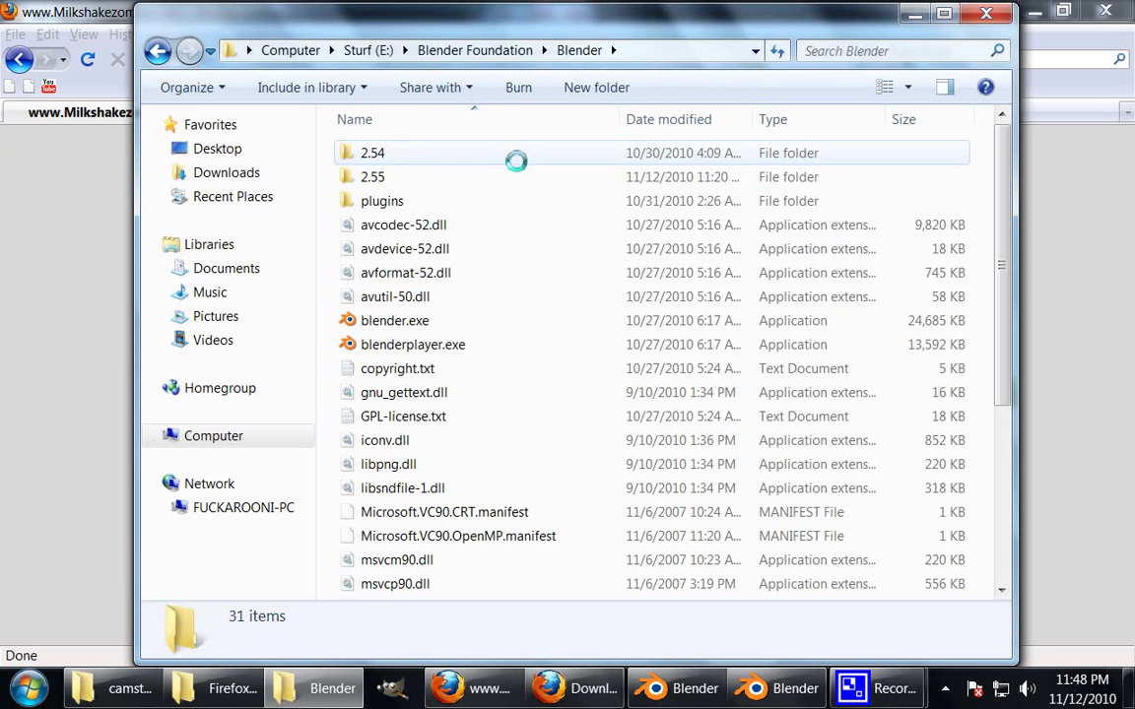
right_click(576, 245)
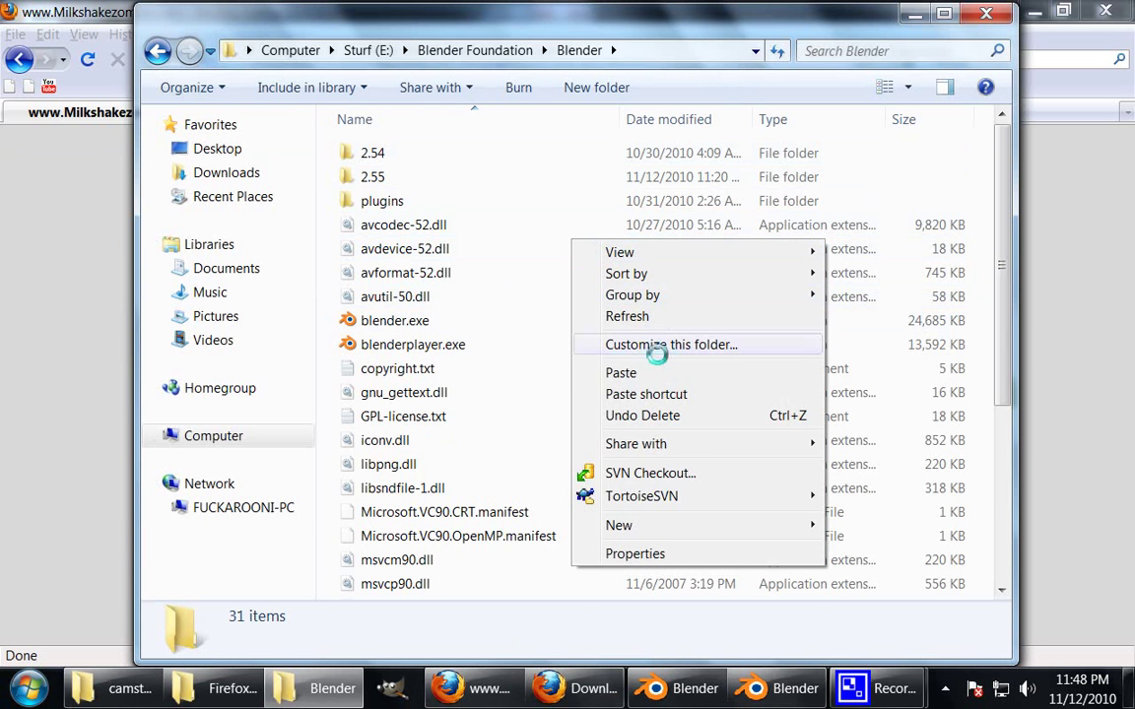
left_click(622, 372)
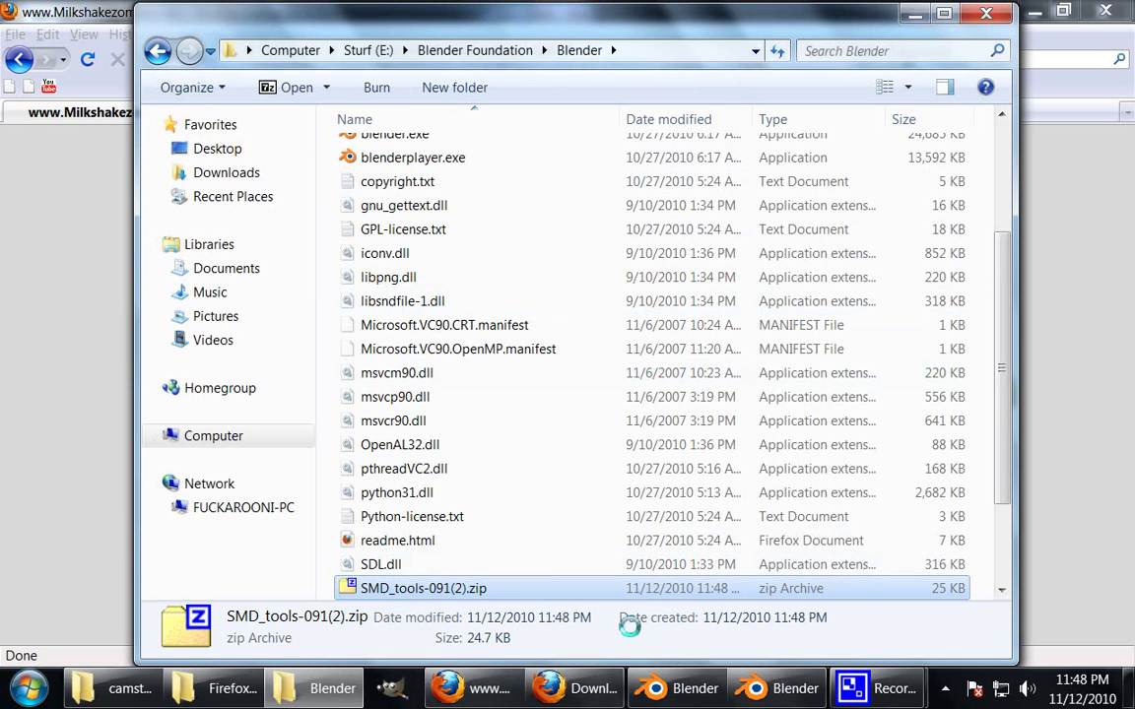
- Extract io_smd_tools.py from SMD_tools-091(2).zip into E:\Blender Foundation\Blender, close the archive and check the folder for the script
right_click(445, 589)
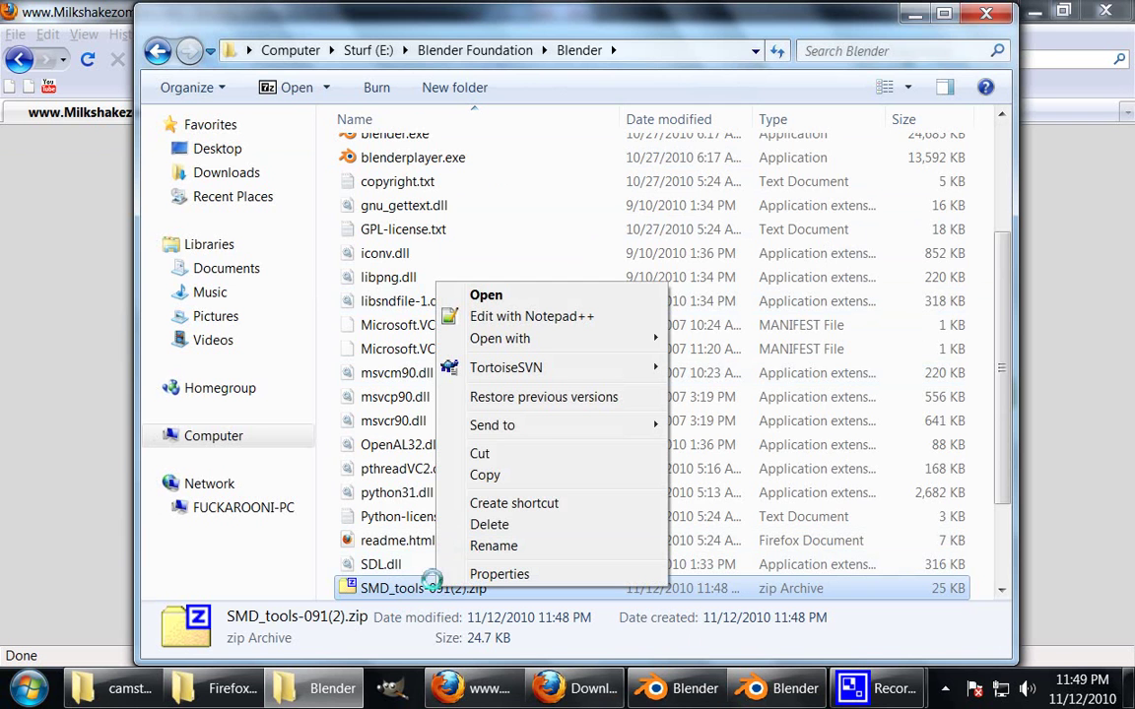
left_click(418, 589)
double_click(417, 589)
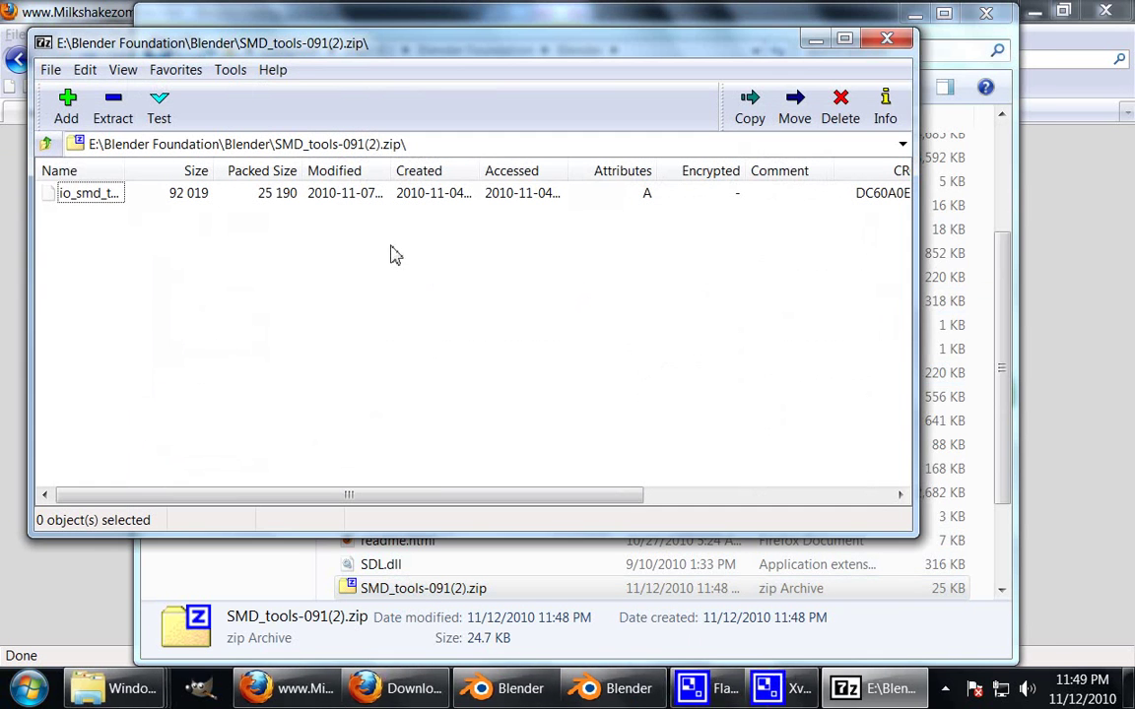
left_click(113, 110)
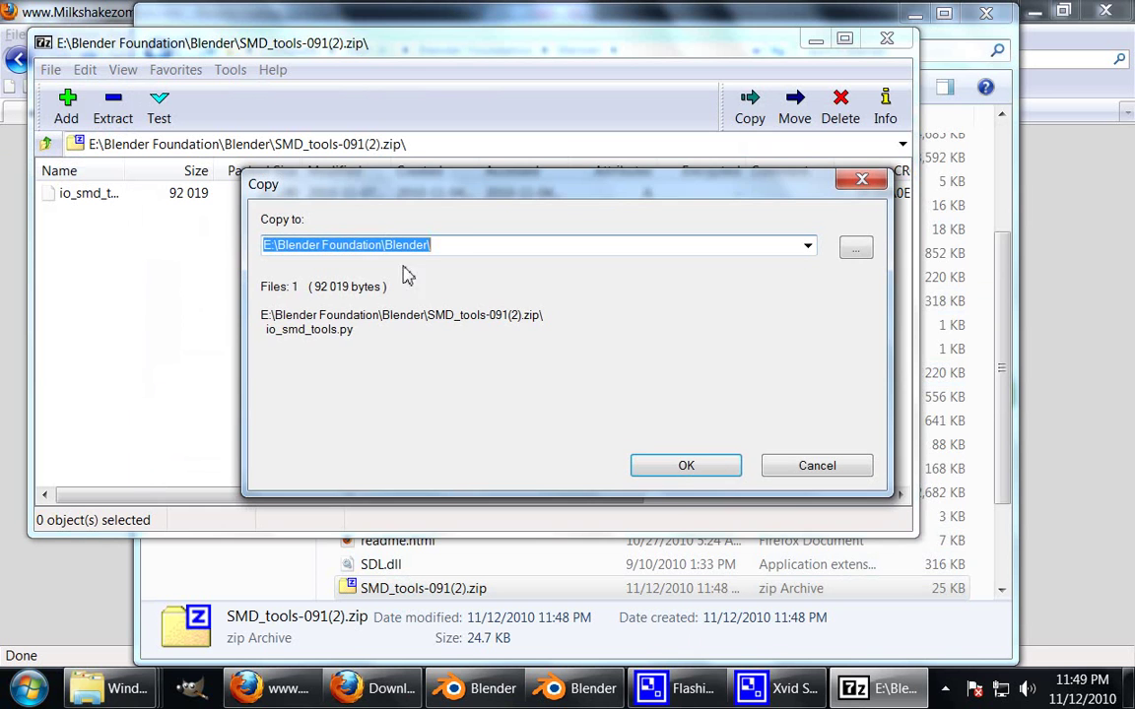
left_click(691, 471)
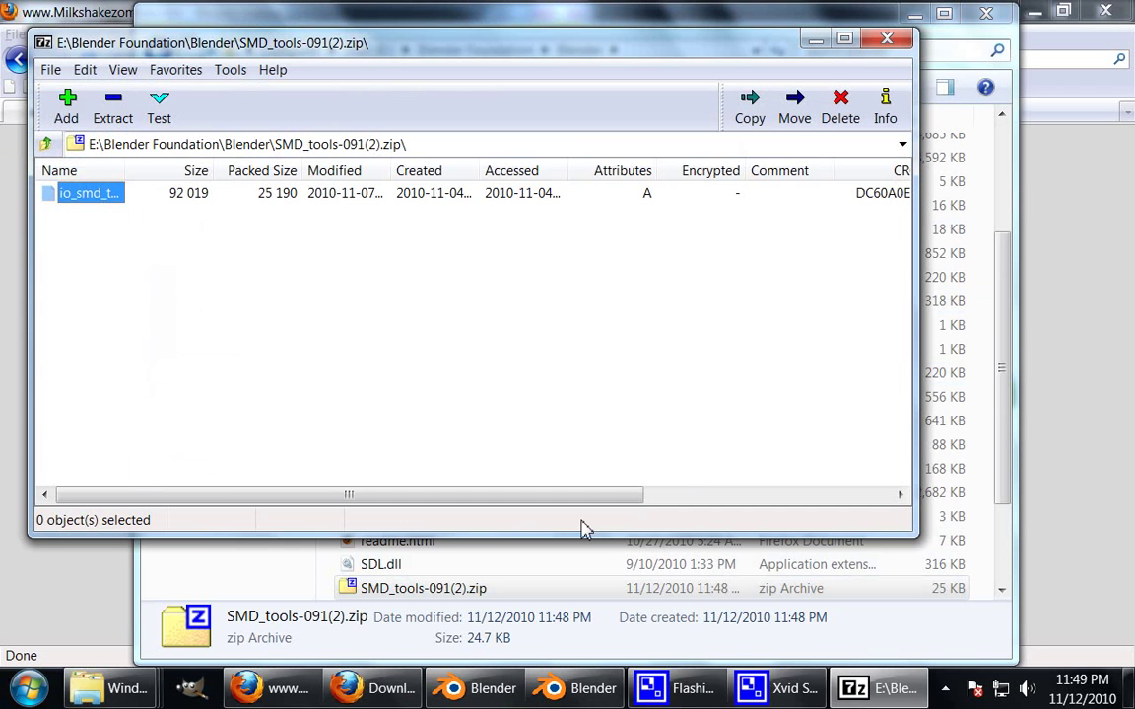
left_click(887, 39)
scroll(439, 588, "down", 2)
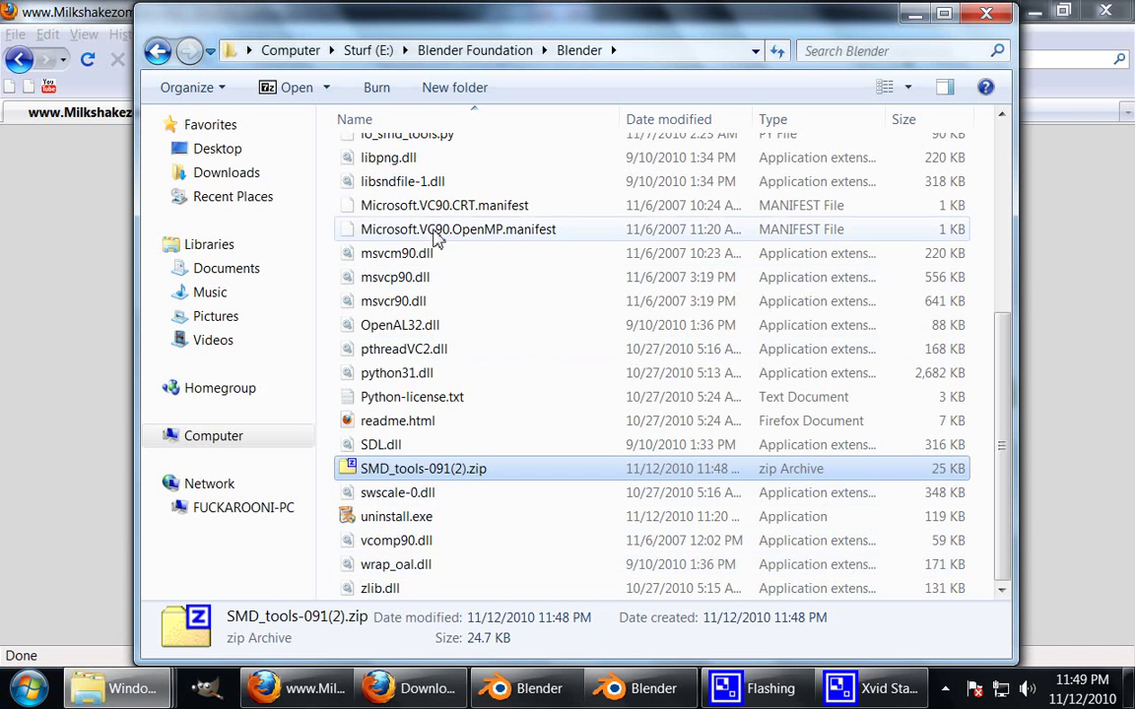
scroll(430, 225, "up", 1)
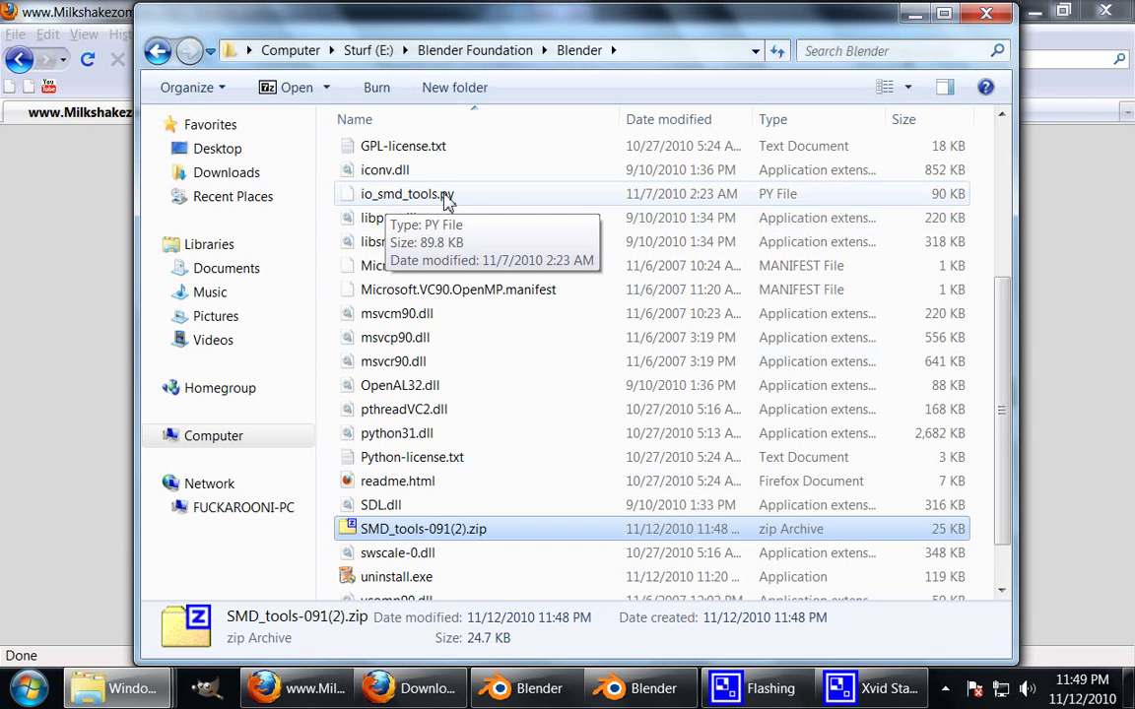
scroll(449, 197, "up", 2)
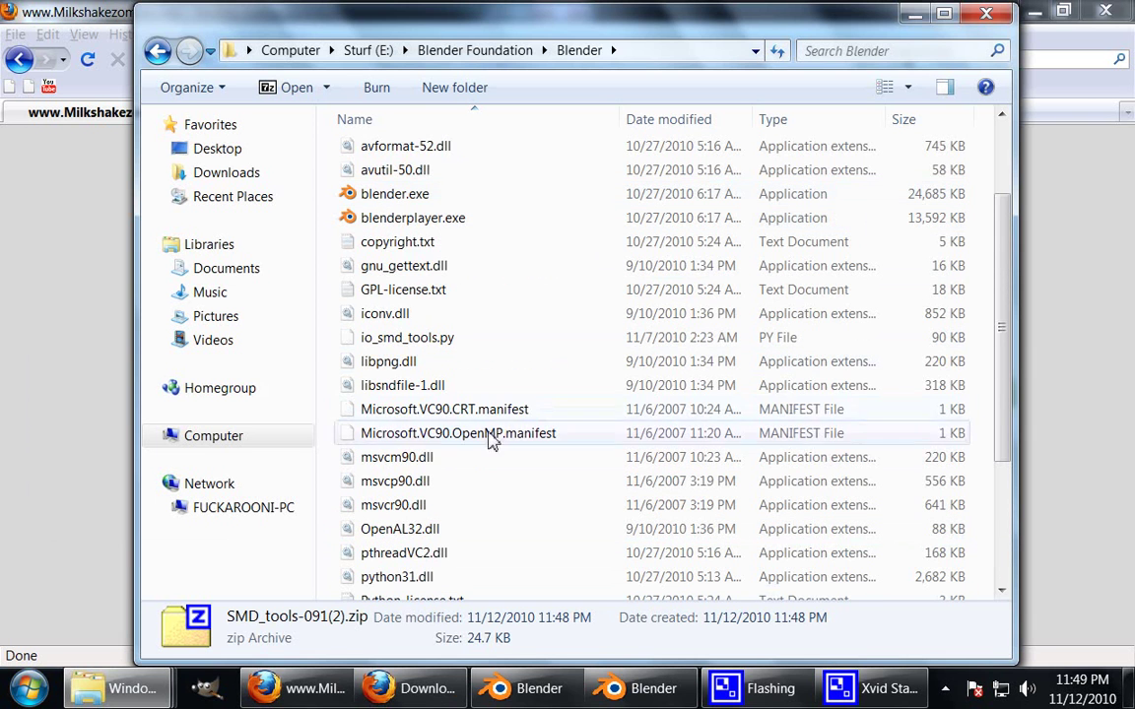
- Switch to Blender, dismiss the splash screen and open the Add-Ons section of the user preferences
left_click(640, 689)
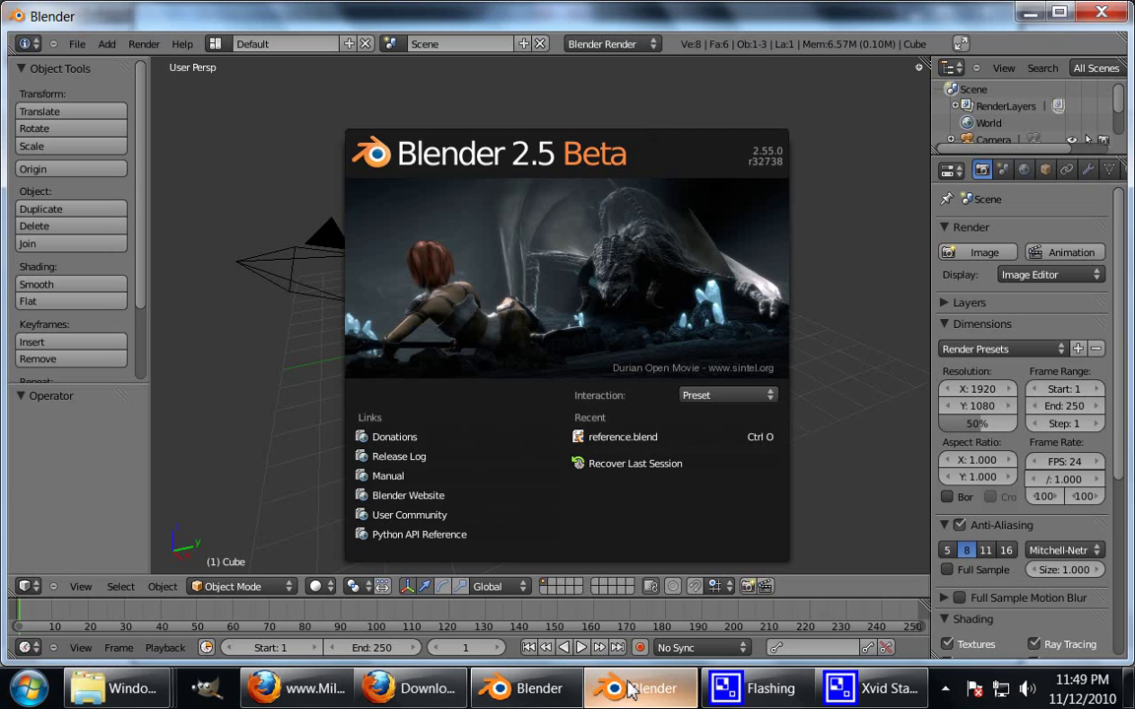
left_click(838, 260)
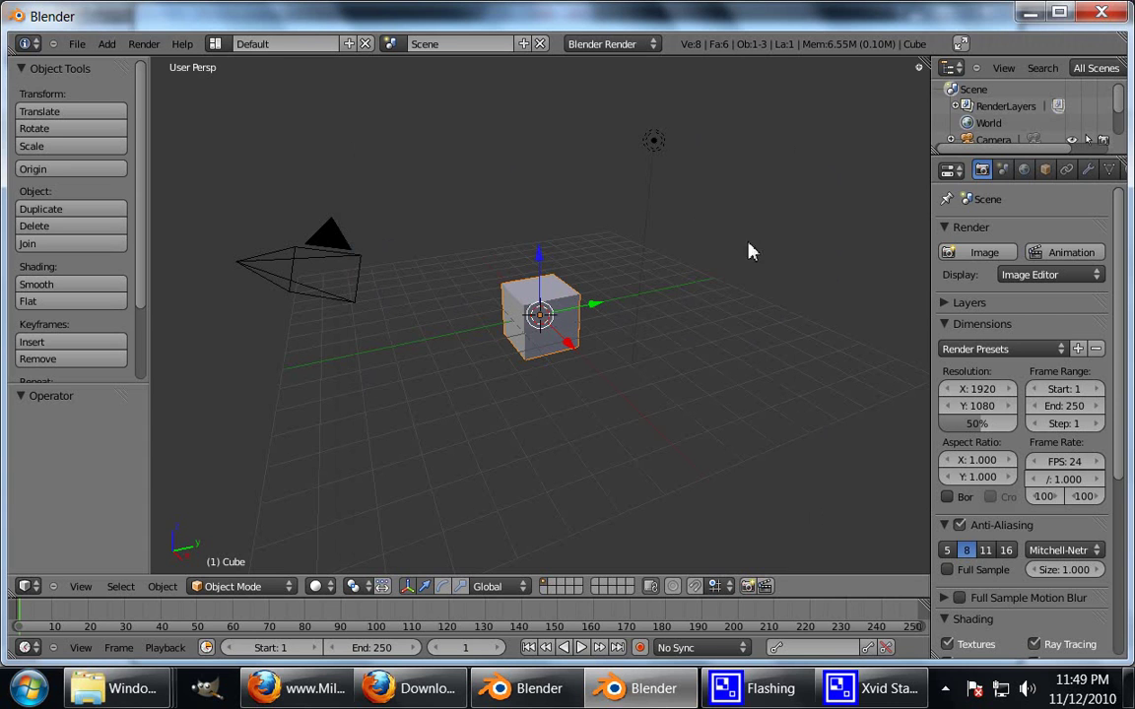
left_click(77, 45)
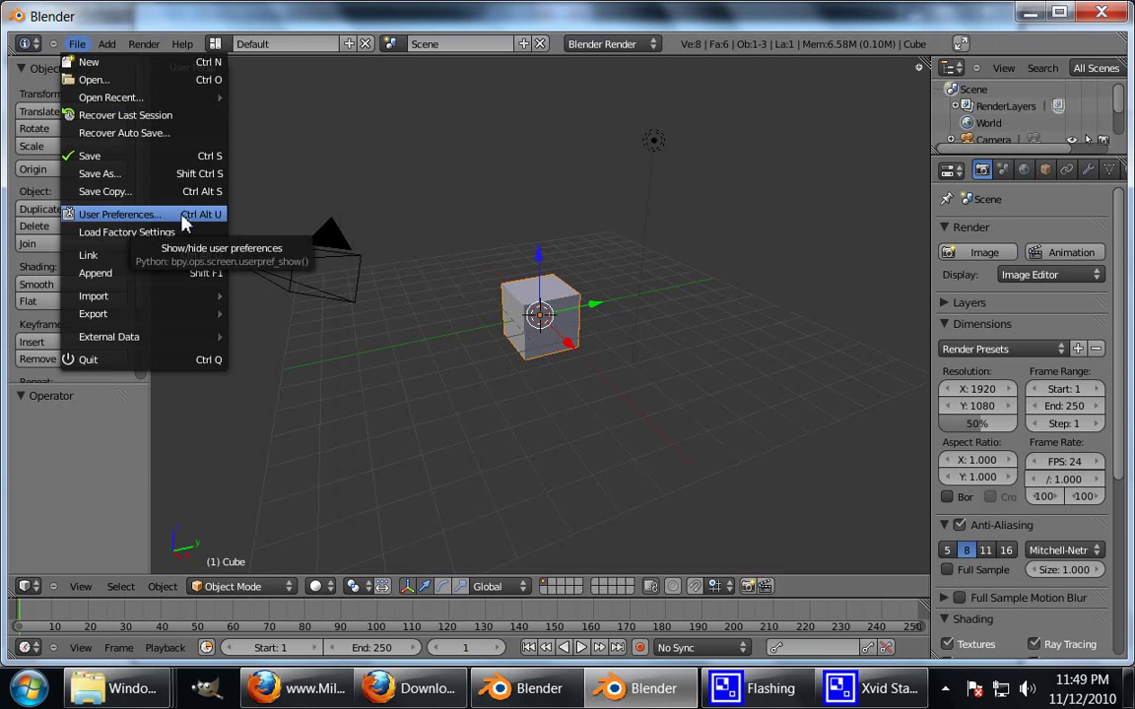
left_click(149, 216)
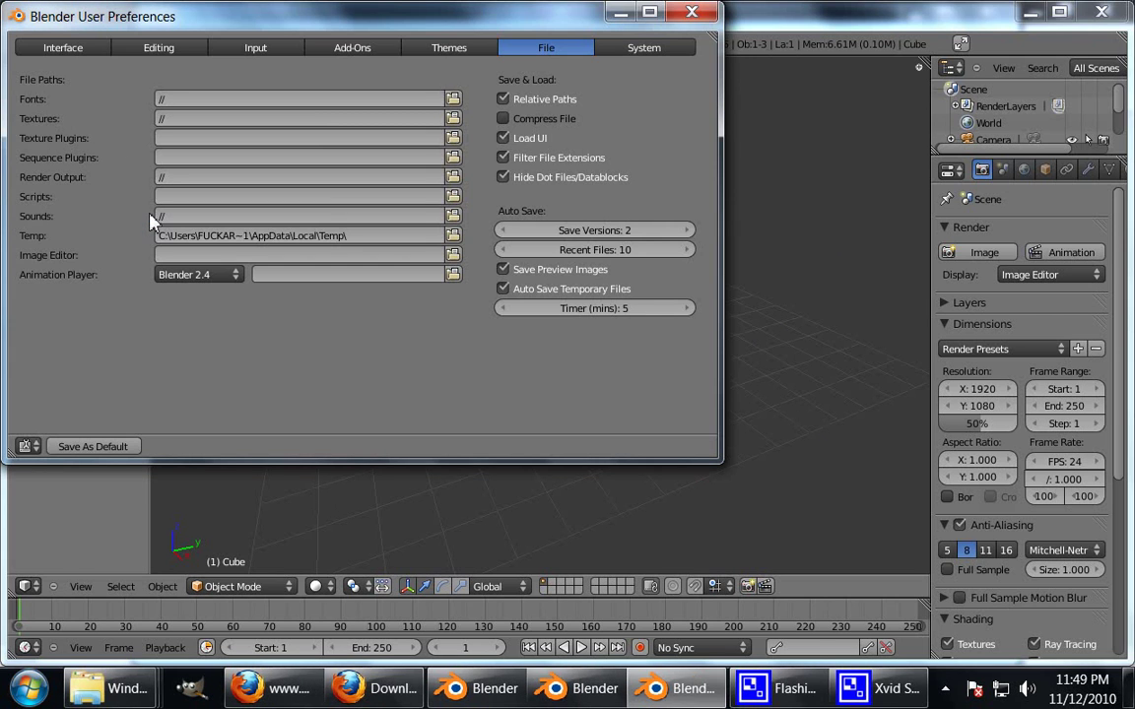
left_click(356, 51)
scroll(342, 119, "down", 2)
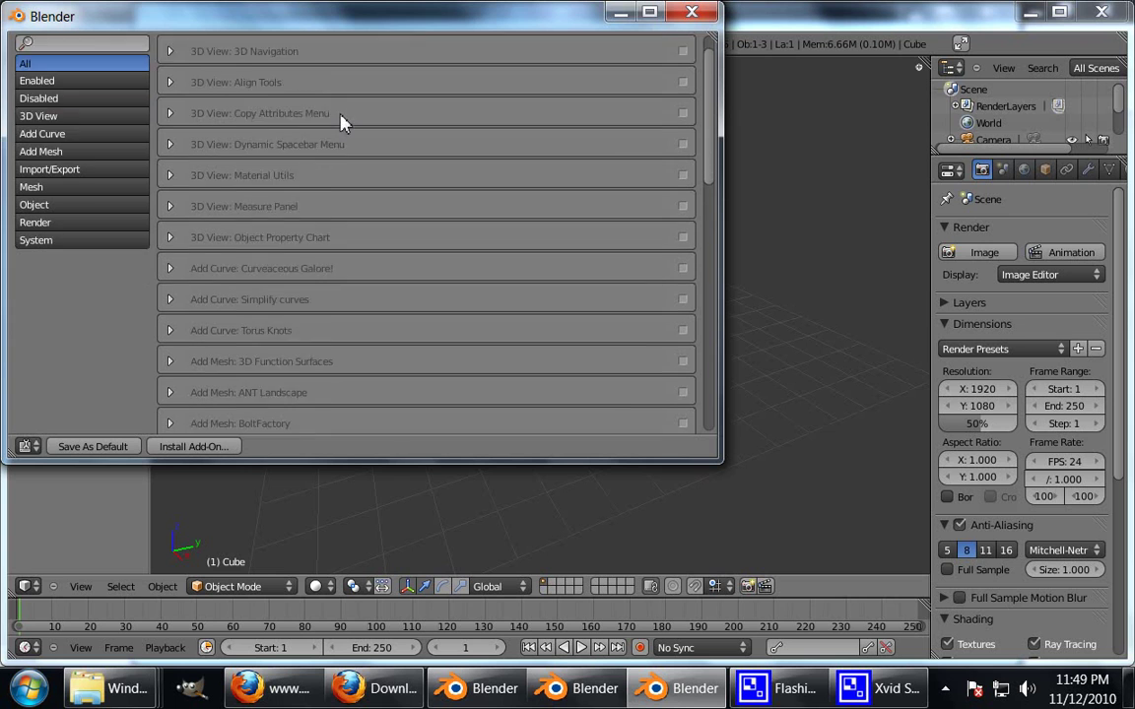
scroll(342, 119, "up", 2)
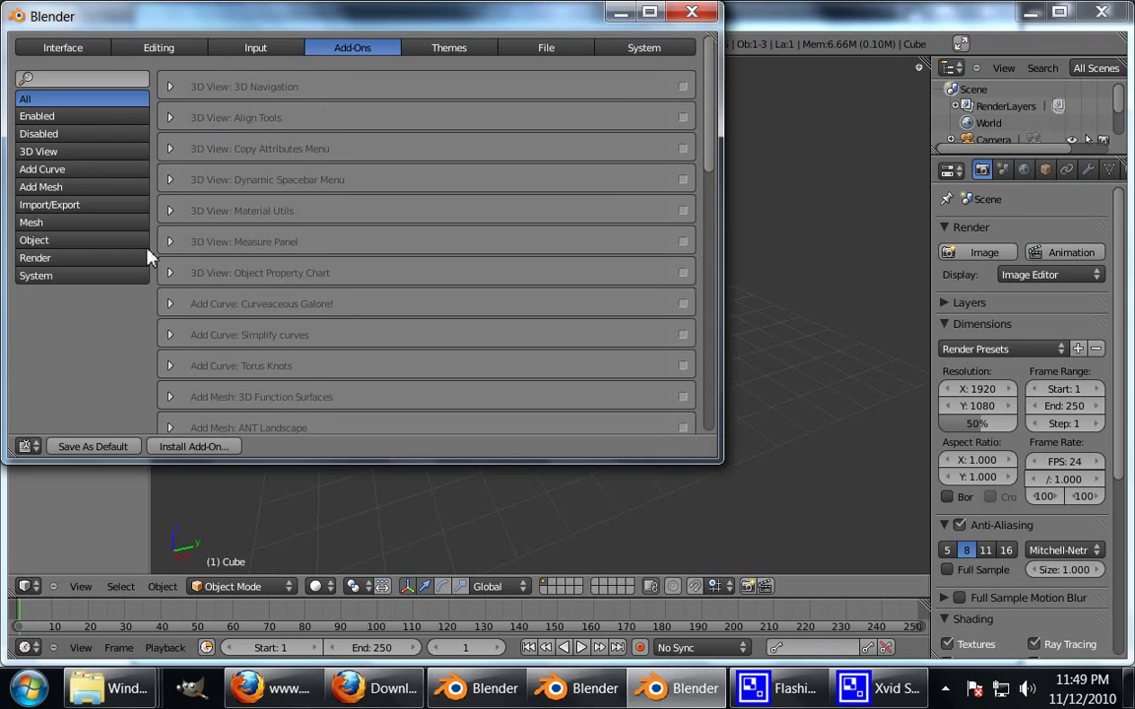
- Install the add-on from io_smd_tools.py in E:\Blender Foundation\Blender
left_click(194, 448)
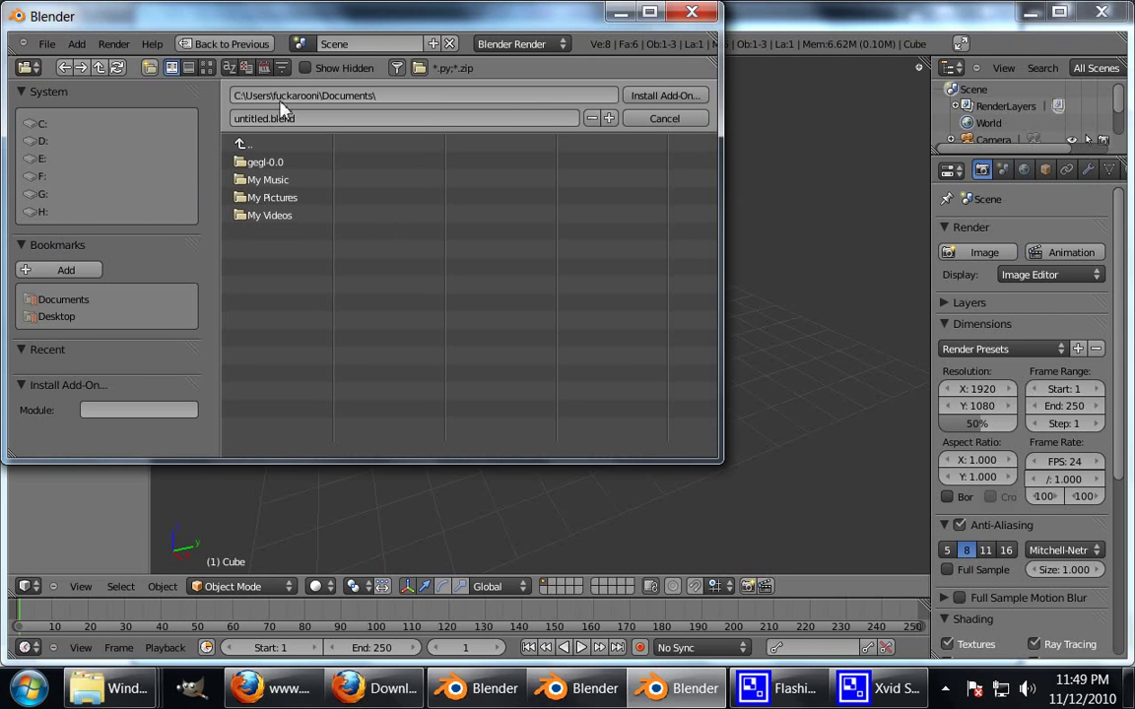
left_click(42, 160)
left_click(315, 268)
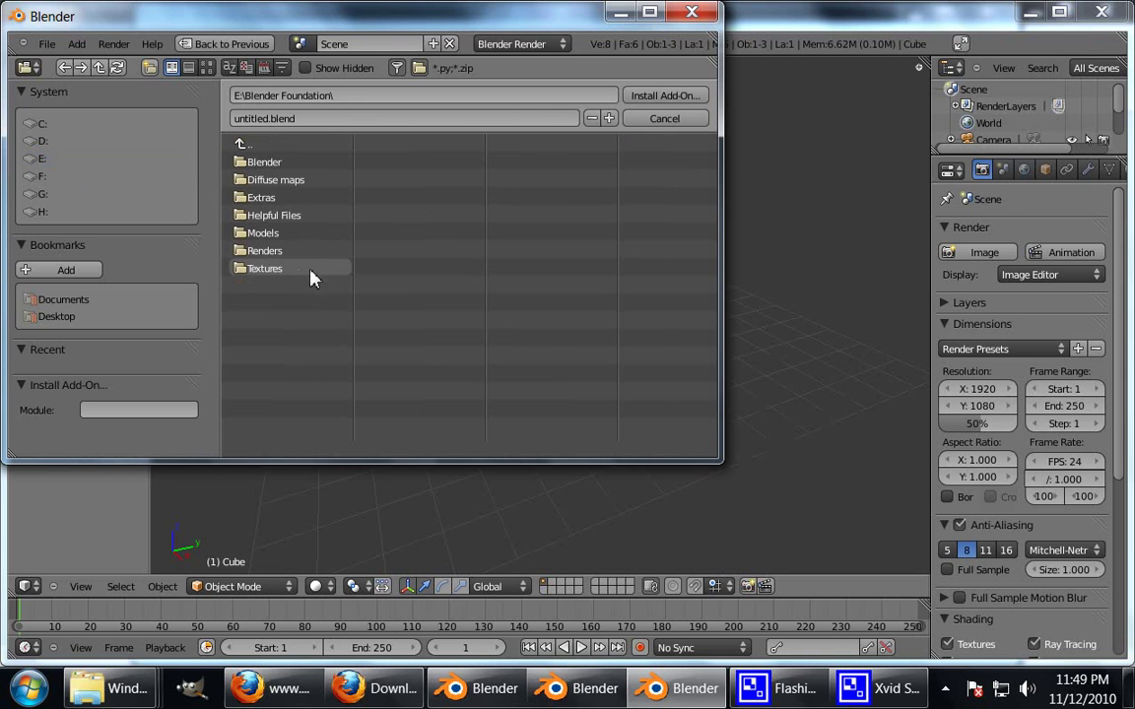
left_click(281, 164)
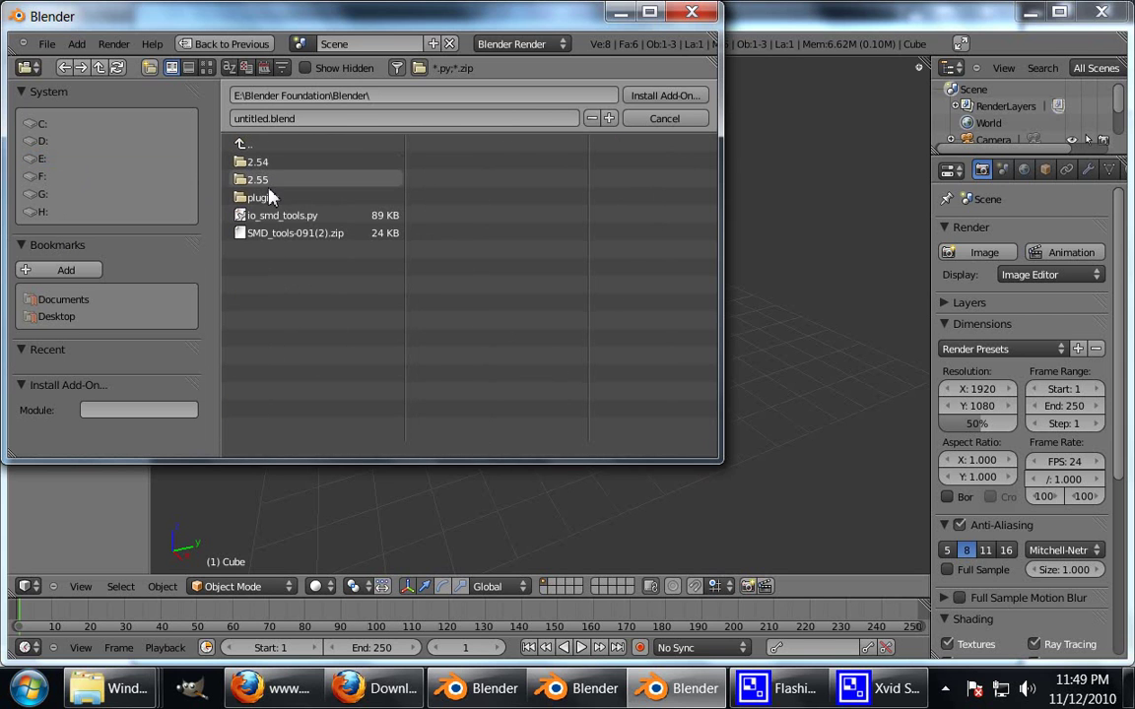
left_click(315, 217)
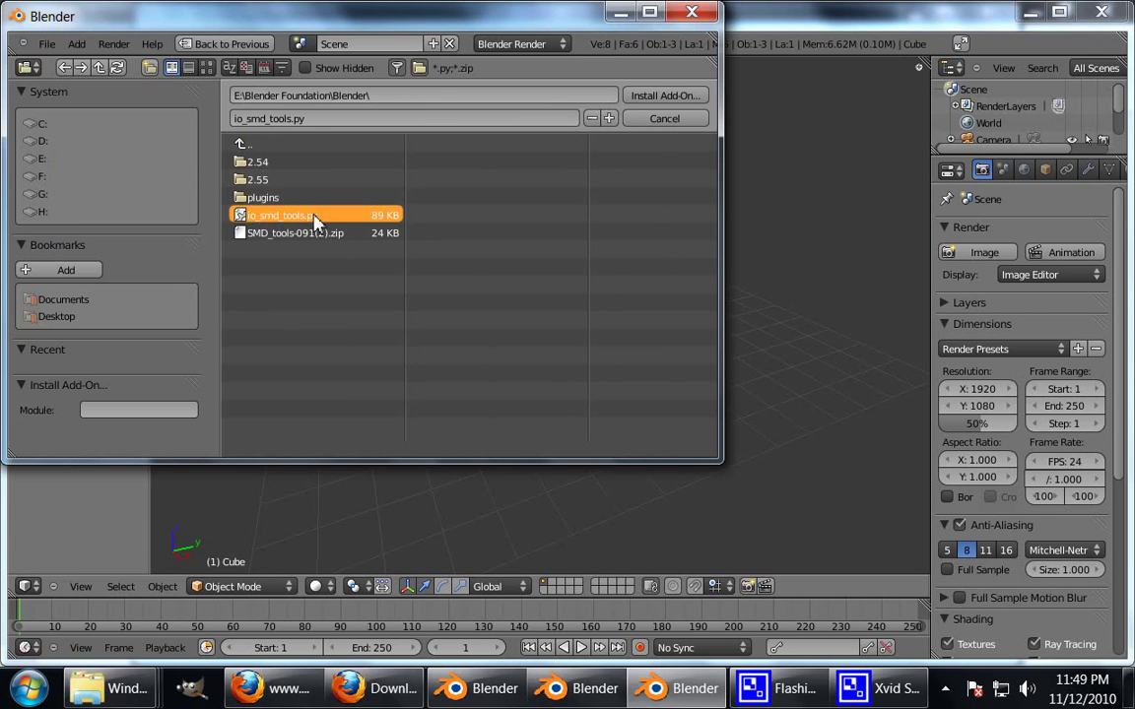
double_click(316, 219)
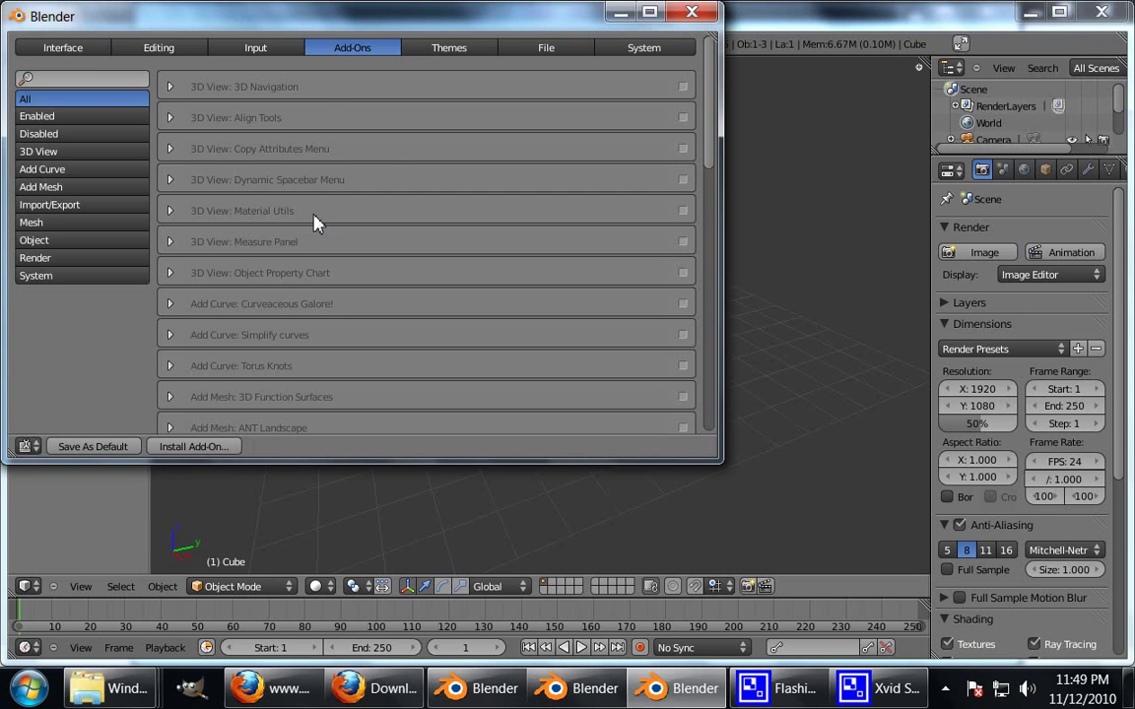
- Enable the Import/Export: SMD Tools add-on and save the settings as default
left_click(83, 205)
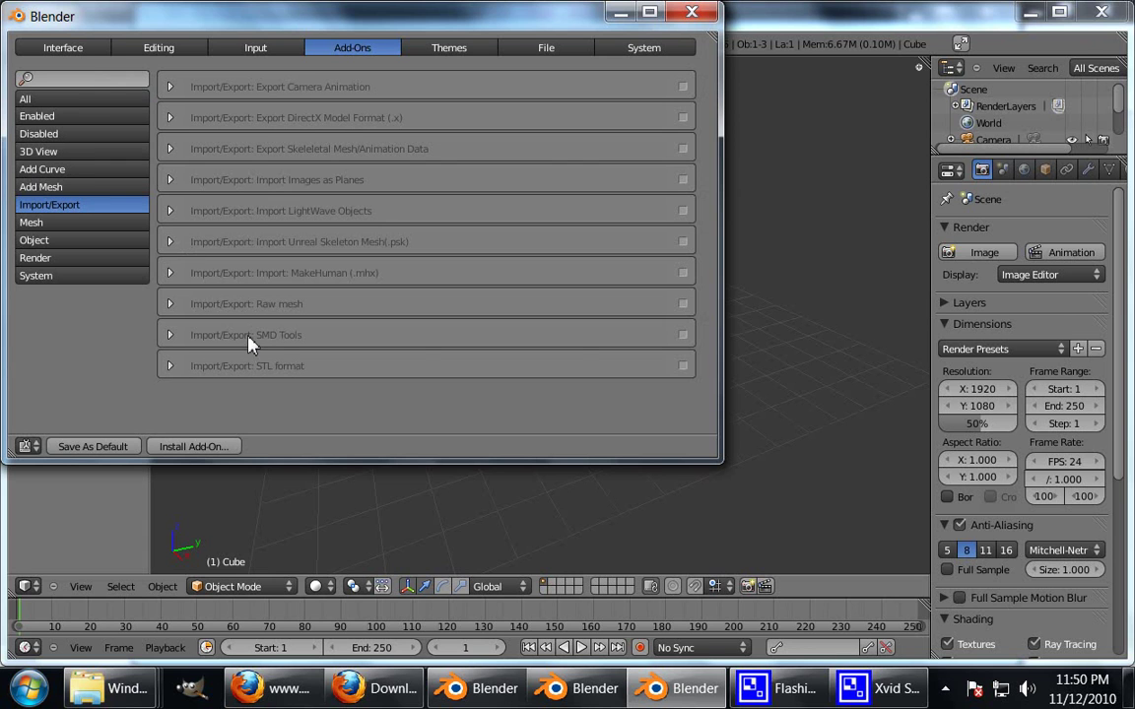
left_click(683, 336)
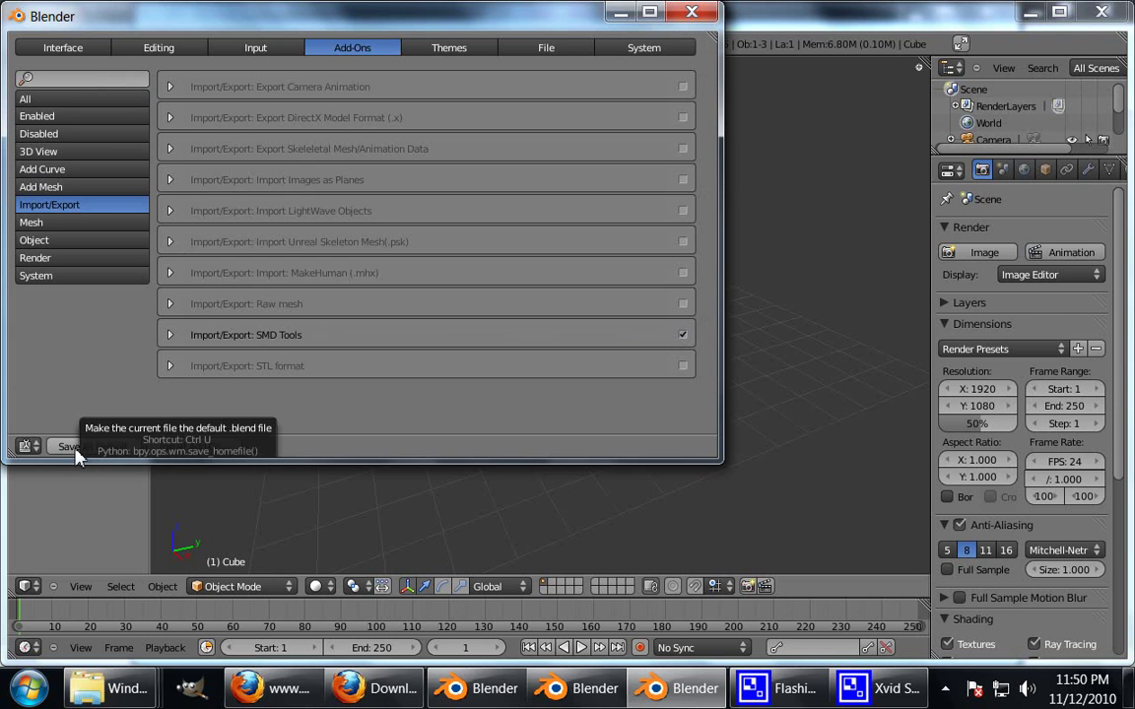
left_click(99, 448)
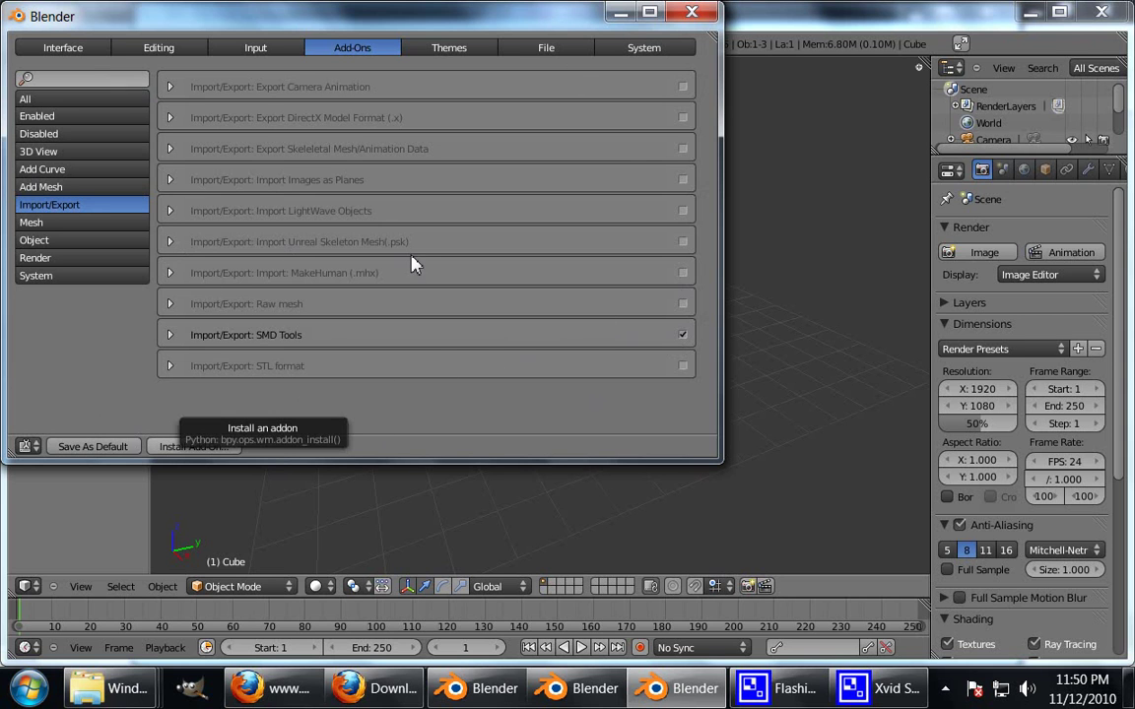
- Close the preferences, save the user settings, and bring up the SMD Export settings in the scene properties
left_click(692, 11)
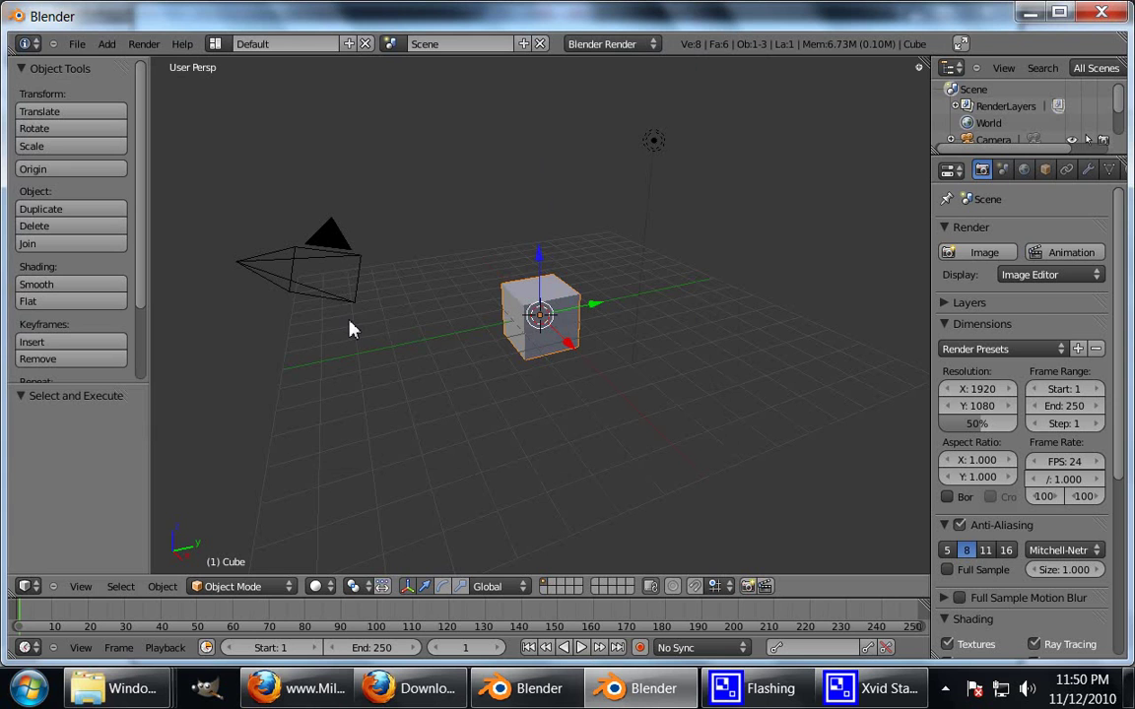
key("ctrl+u")
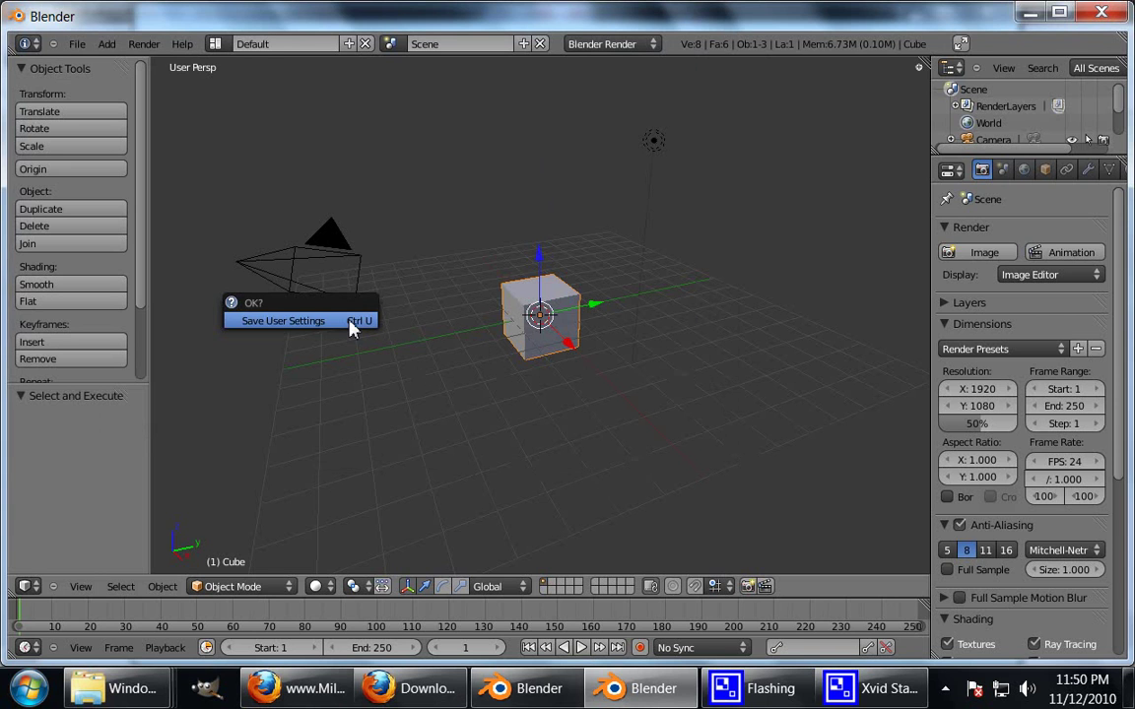
left_click(349, 324)
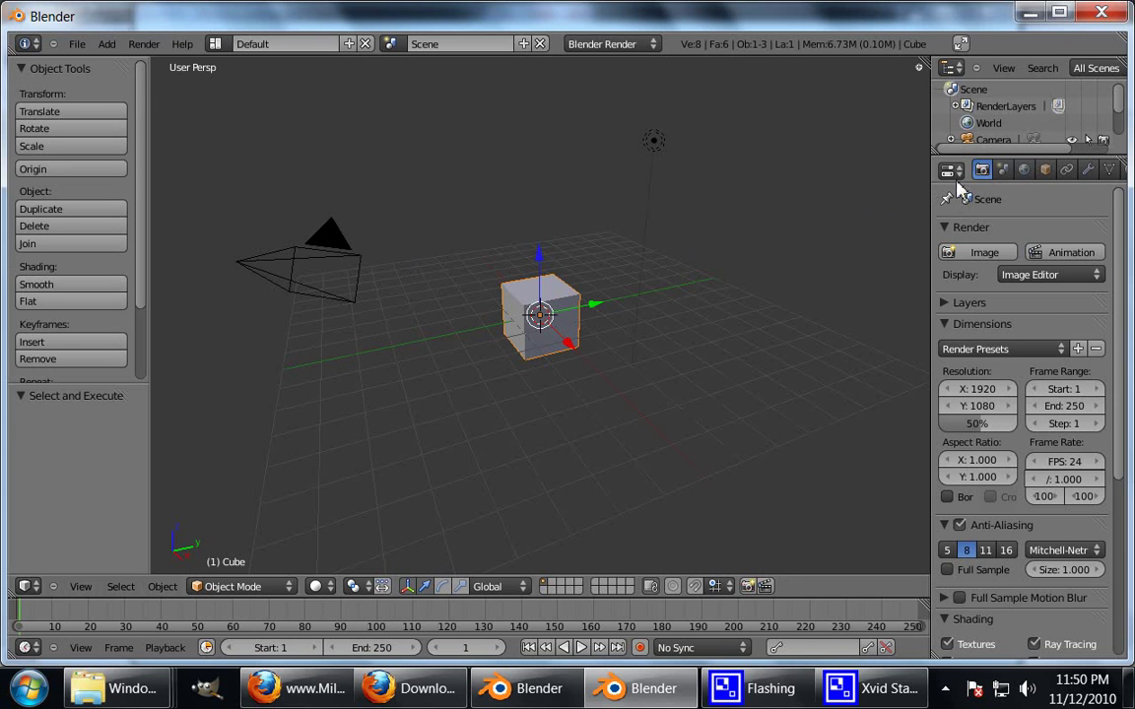
left_click(1003, 170)
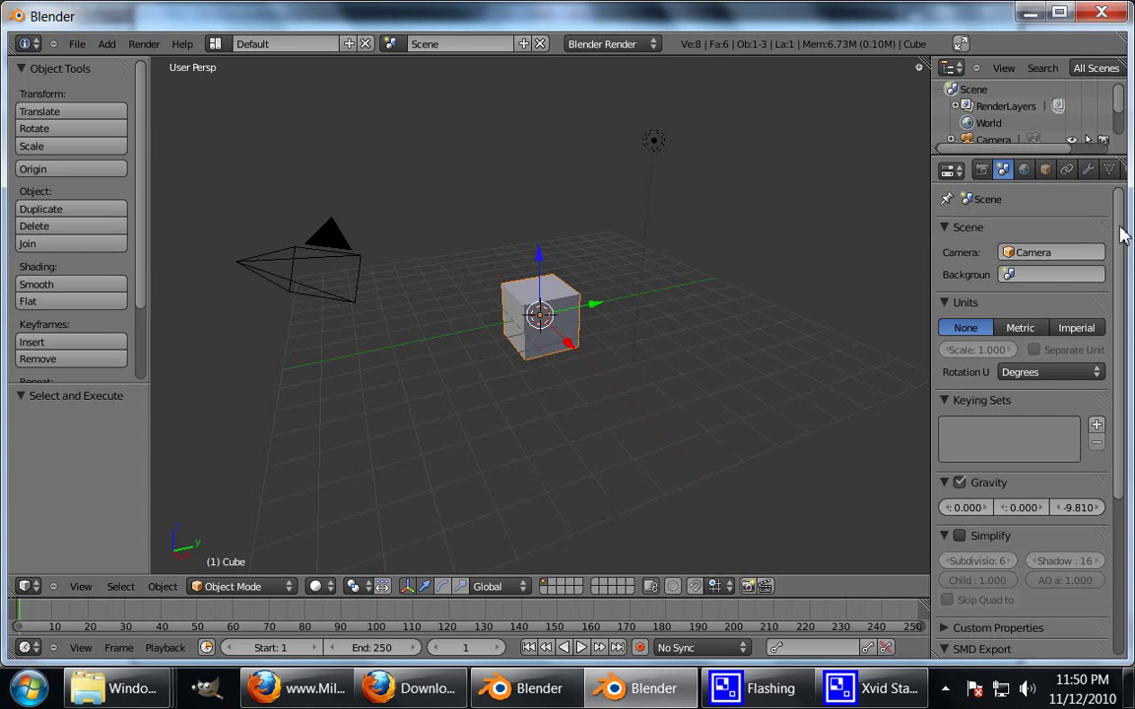
left_click_drag(1120, 234, 1117, 406)
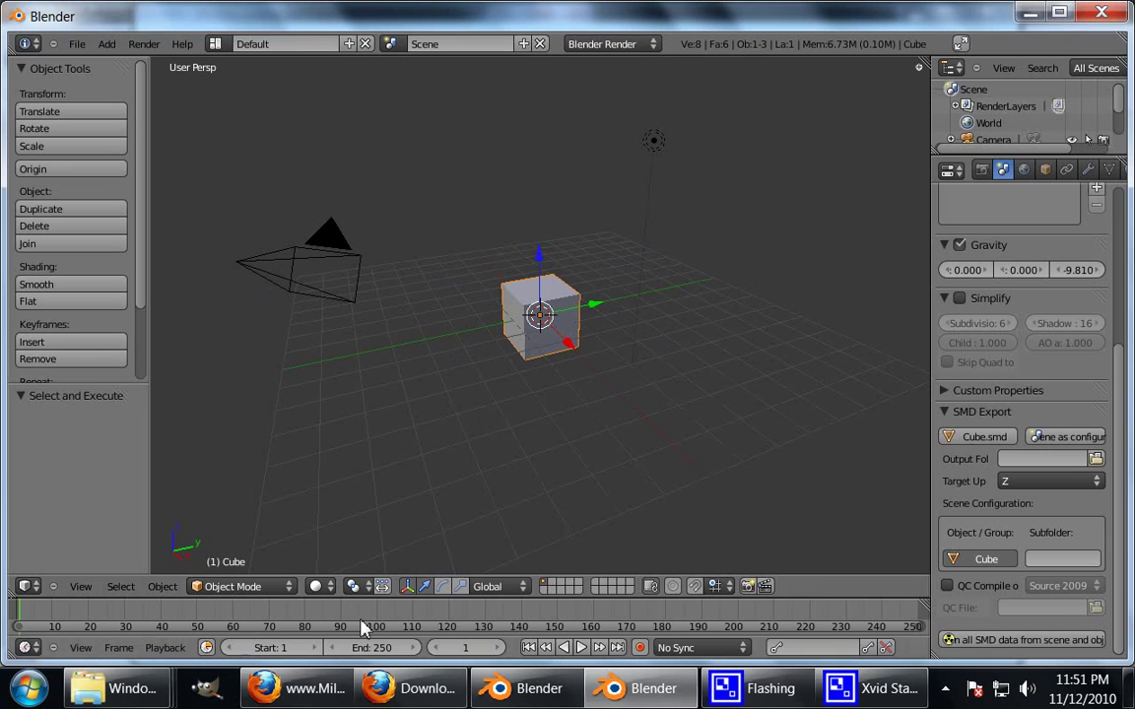
- Switch to Firefox, download alyx_reference.zip from the tutorial's .blend file download and open its containing folder
left_click(320, 689)
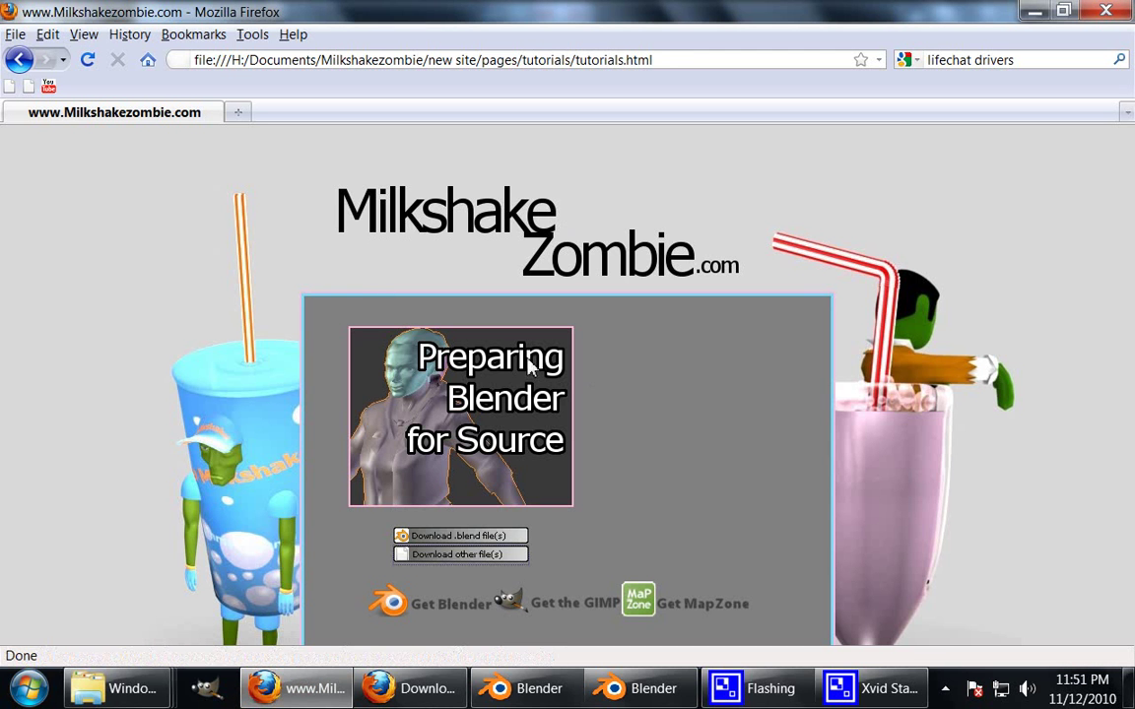
left_click(440, 544)
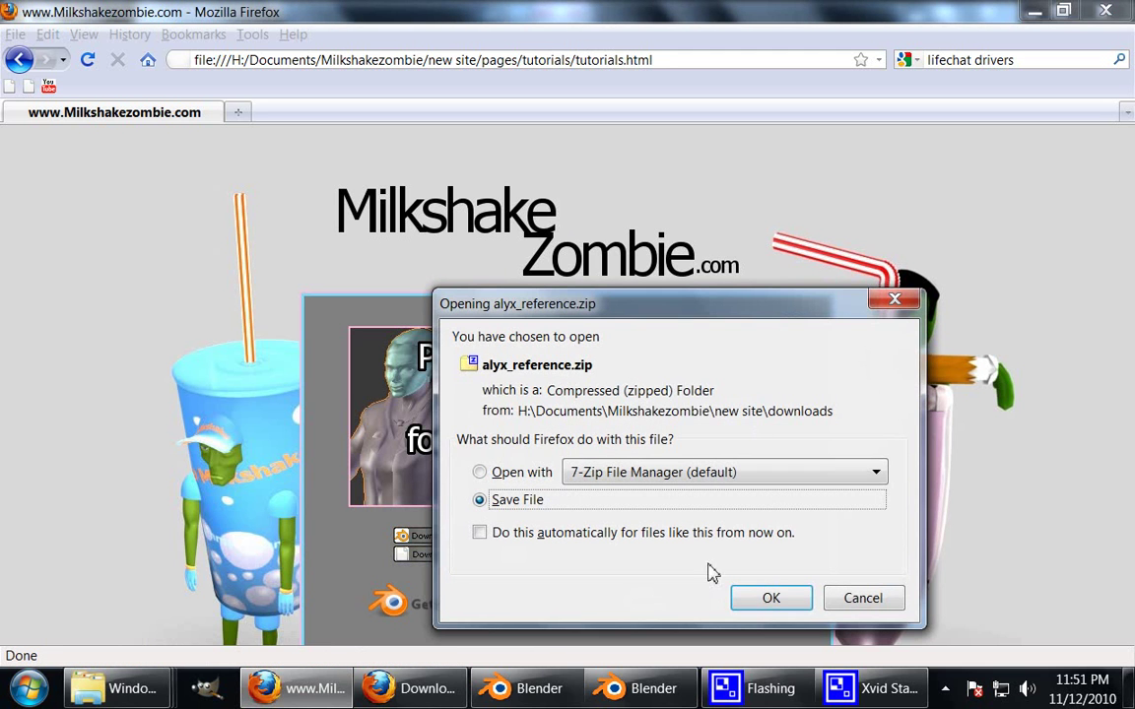
left_click(759, 597)
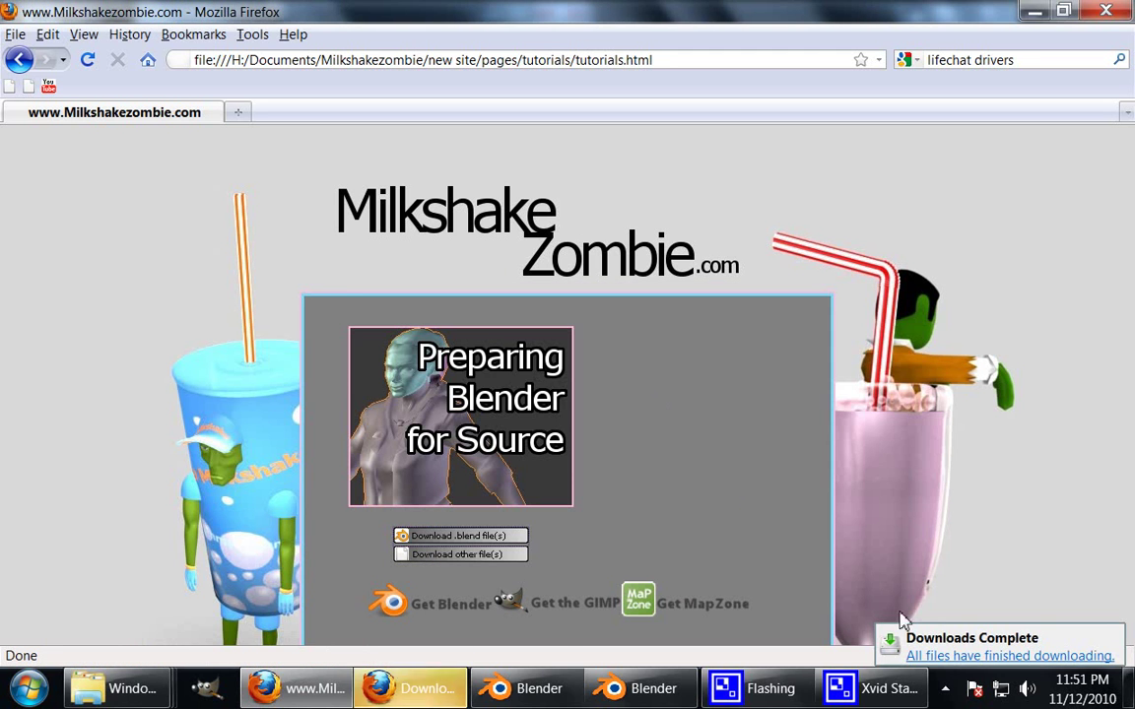
left_click(966, 655)
right_click(499, 265)
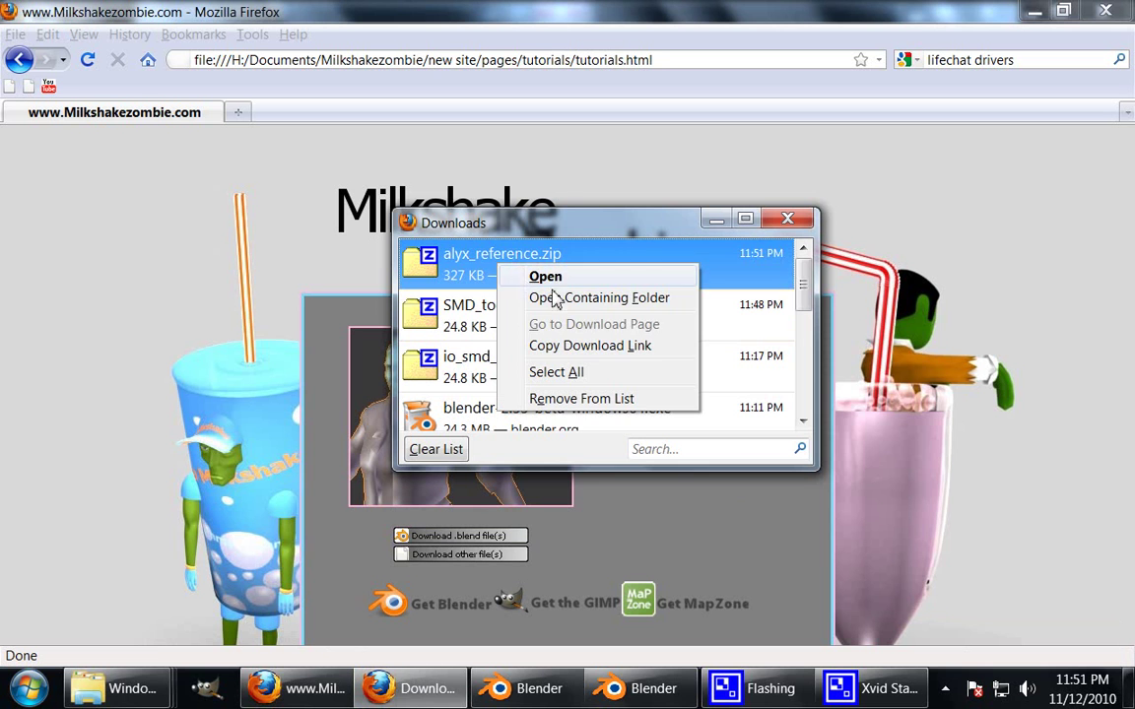
left_click(589, 299)
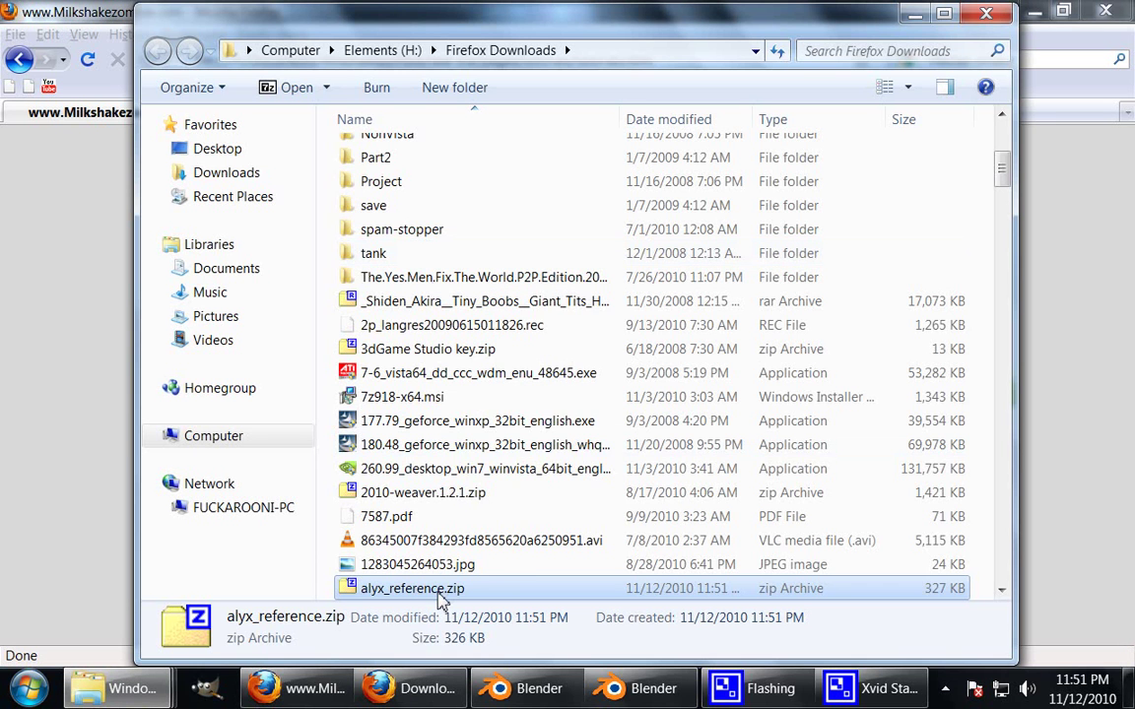
- Copy alyx_reference.zip from the Firefox Downloads folder into E:\Blender Foundation\Blender
right_click(451, 596)
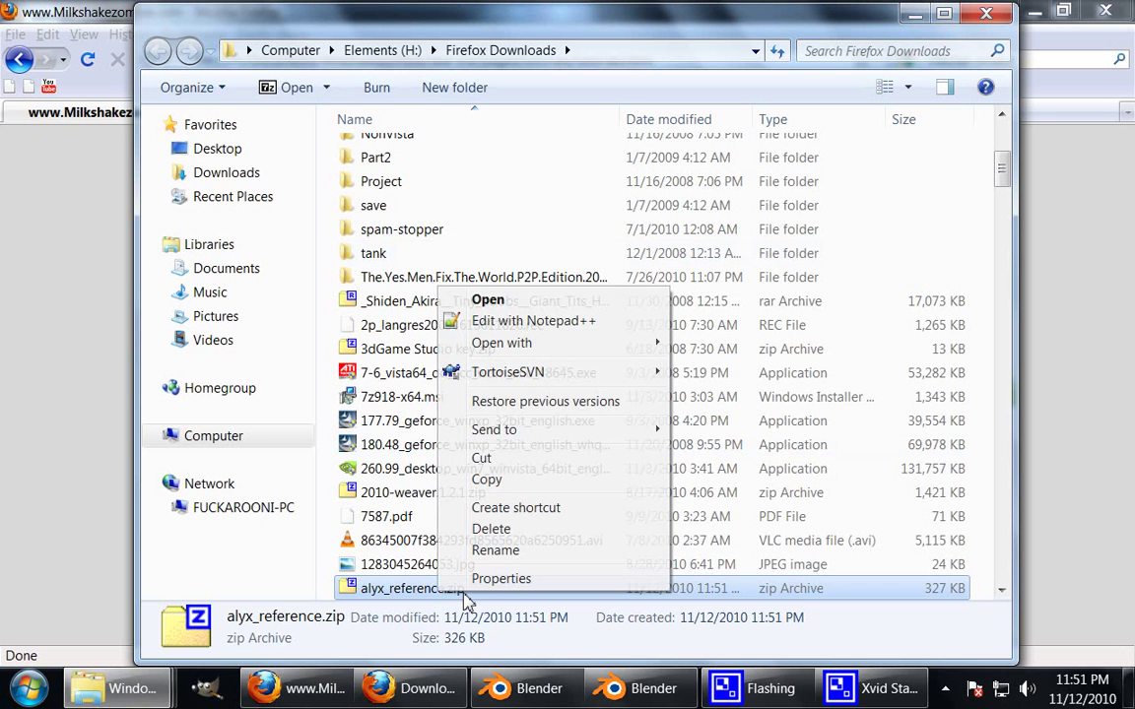
left_click(537, 478)
mouse_move(152, 684)
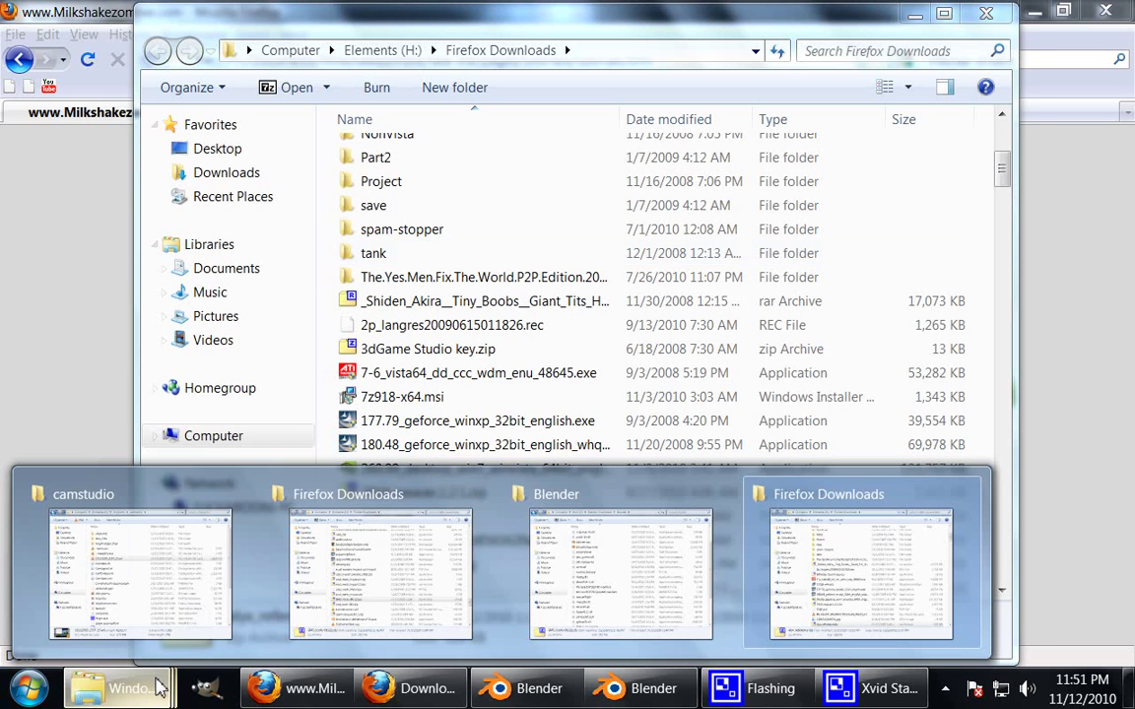
left_click(581, 564)
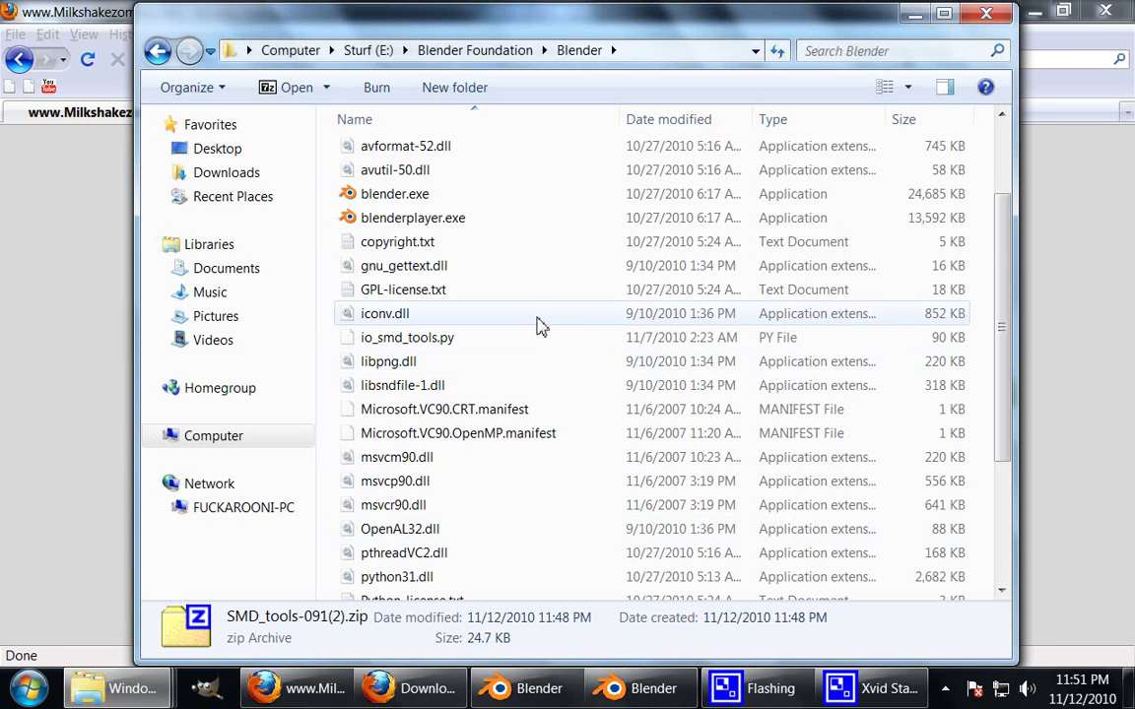
right_click(591, 493)
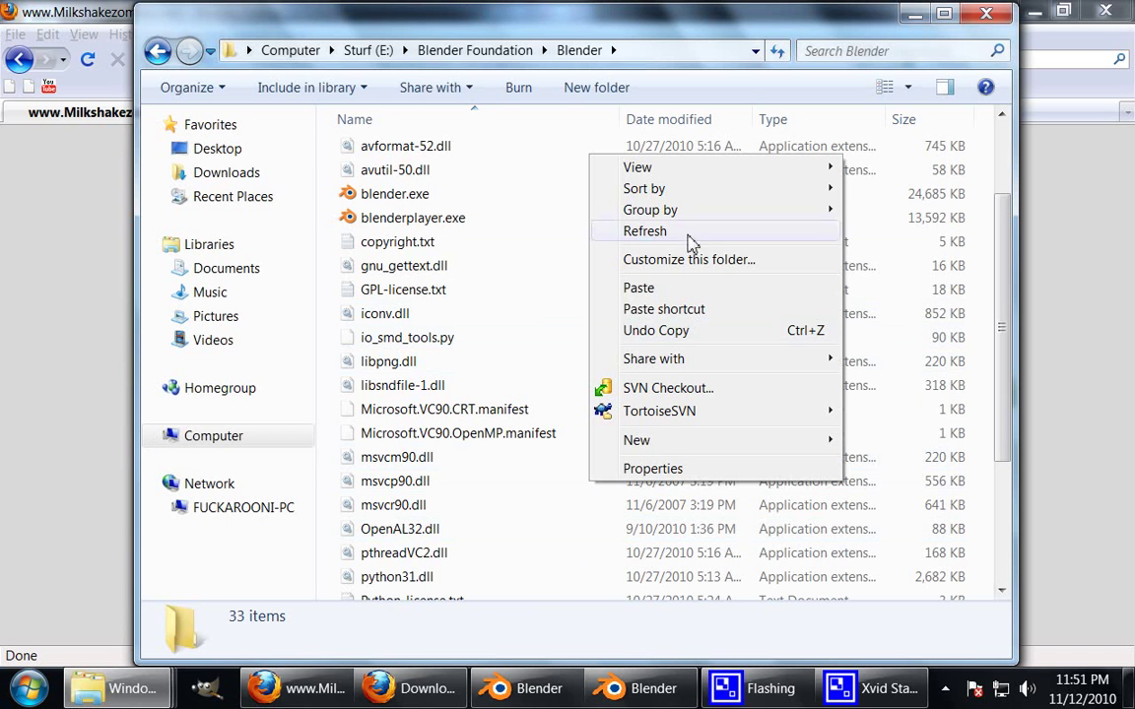
left_click(695, 289)
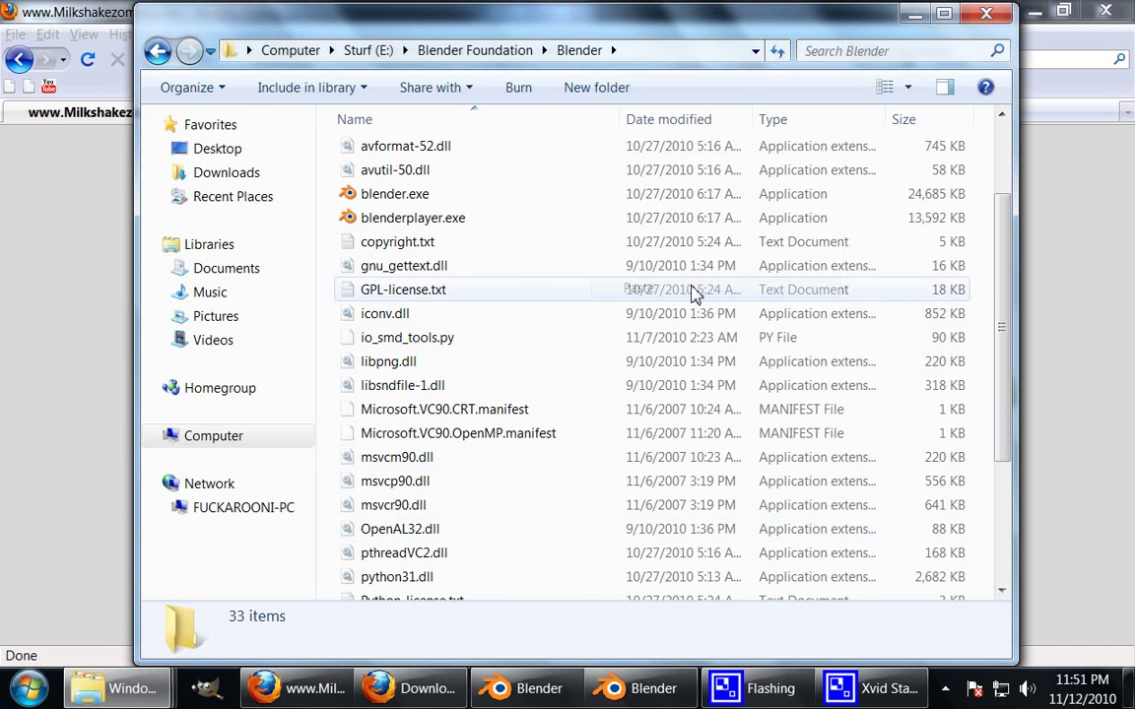
- Extract reference.blend from alyx_reference.zip into E:\Blender Foundation\Blender, close the archive and check the folder for the file
right_click(416, 152)
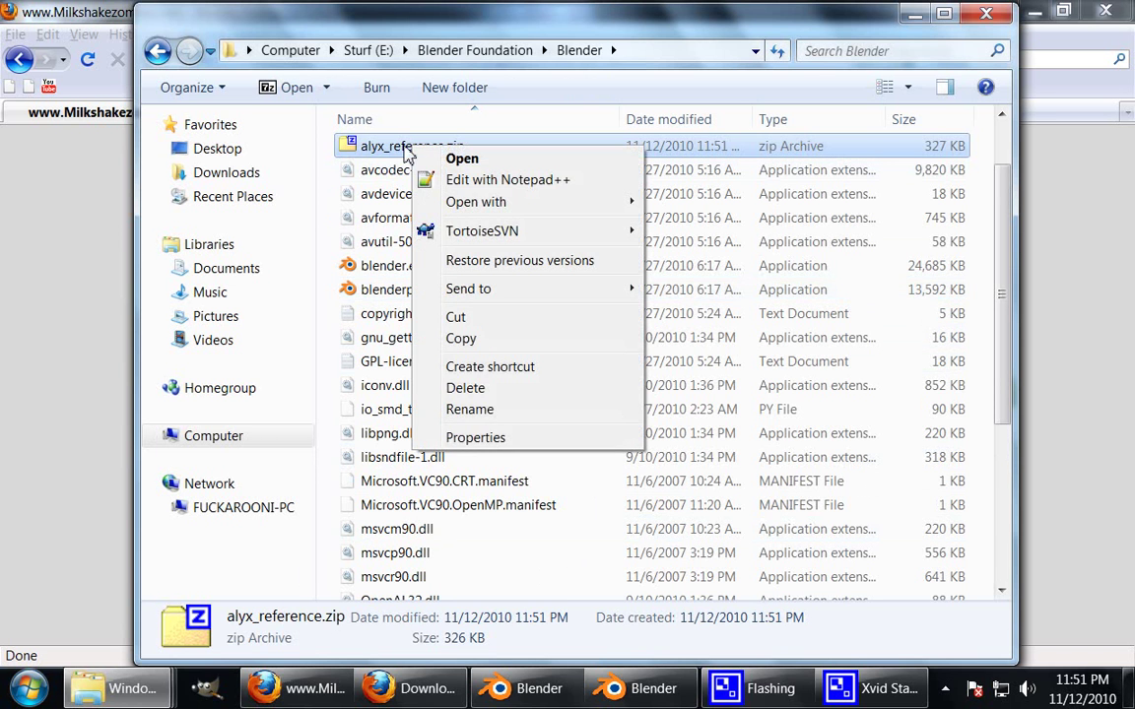
left_click(439, 158)
left_click(114, 107)
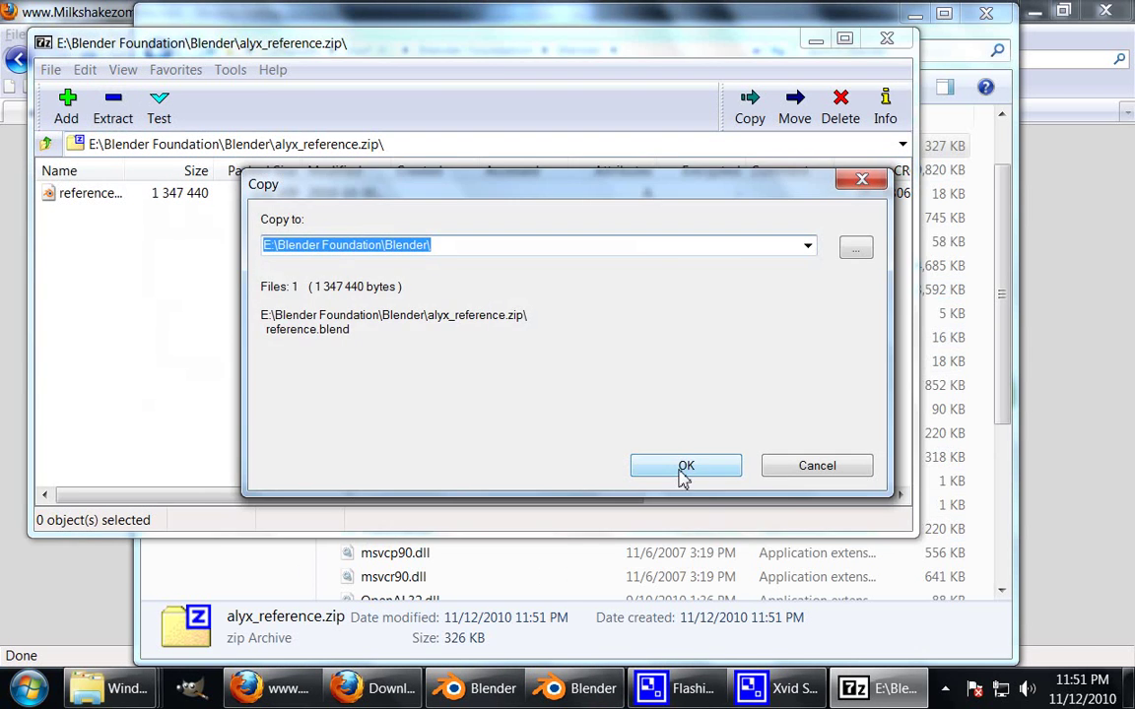
left_click(682, 461)
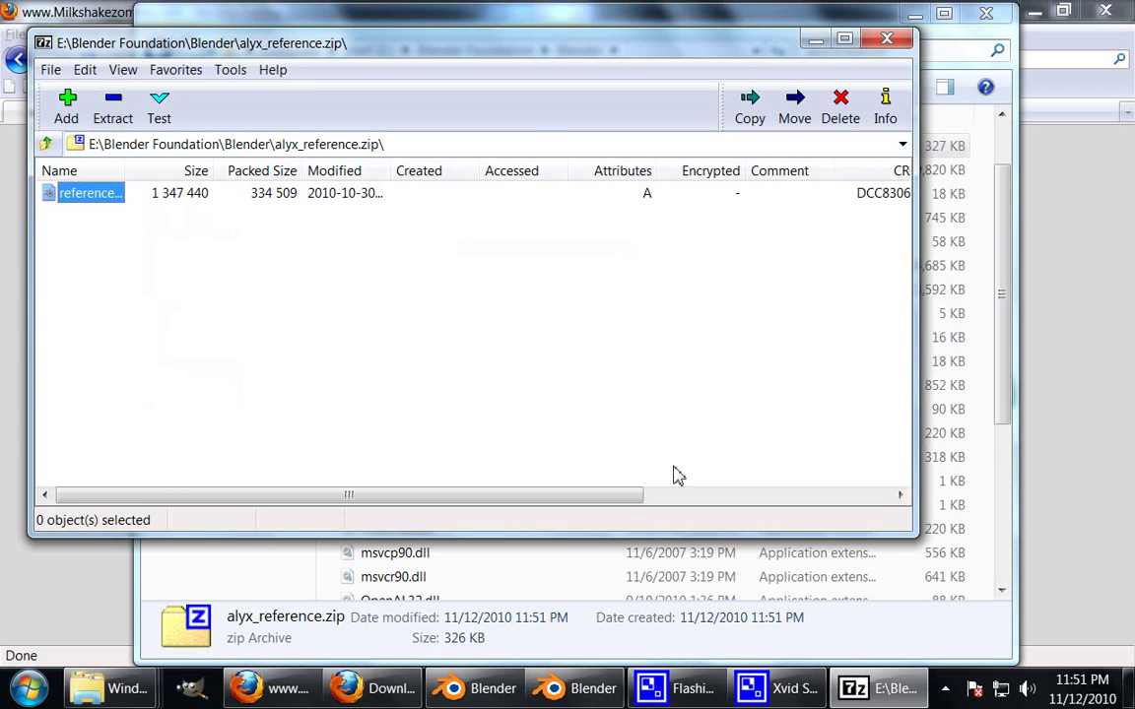
left_click(886, 39)
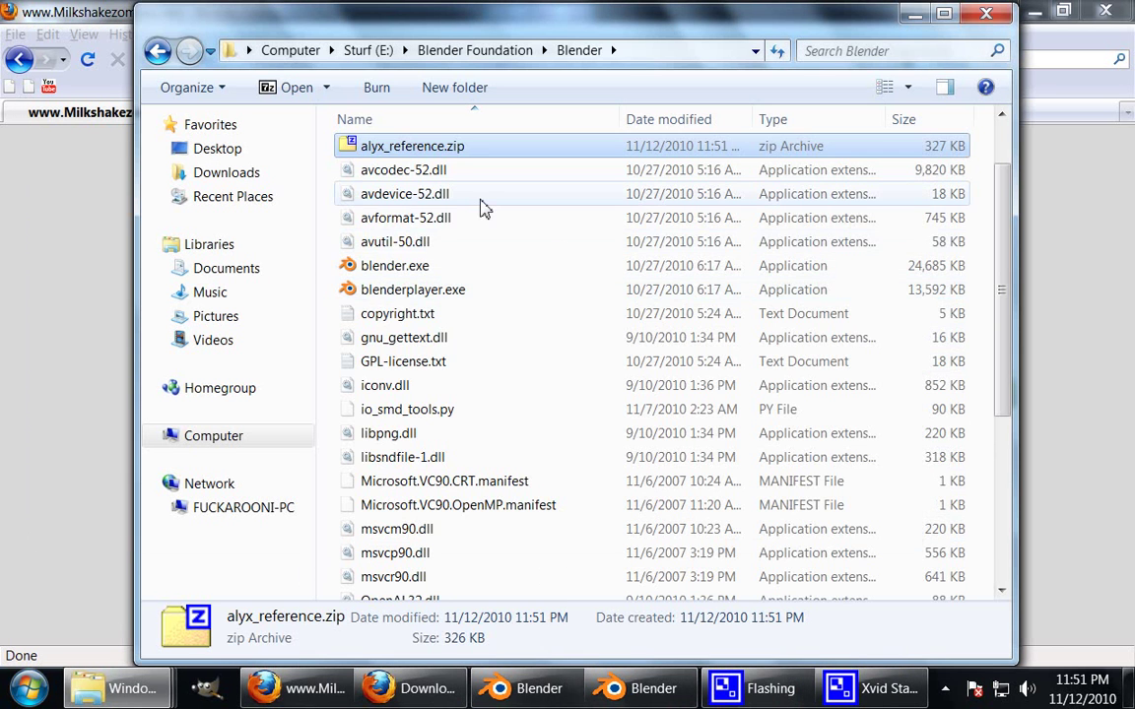
scroll(418, 173, "down", 4)
scroll(520, 372, "up", 1)
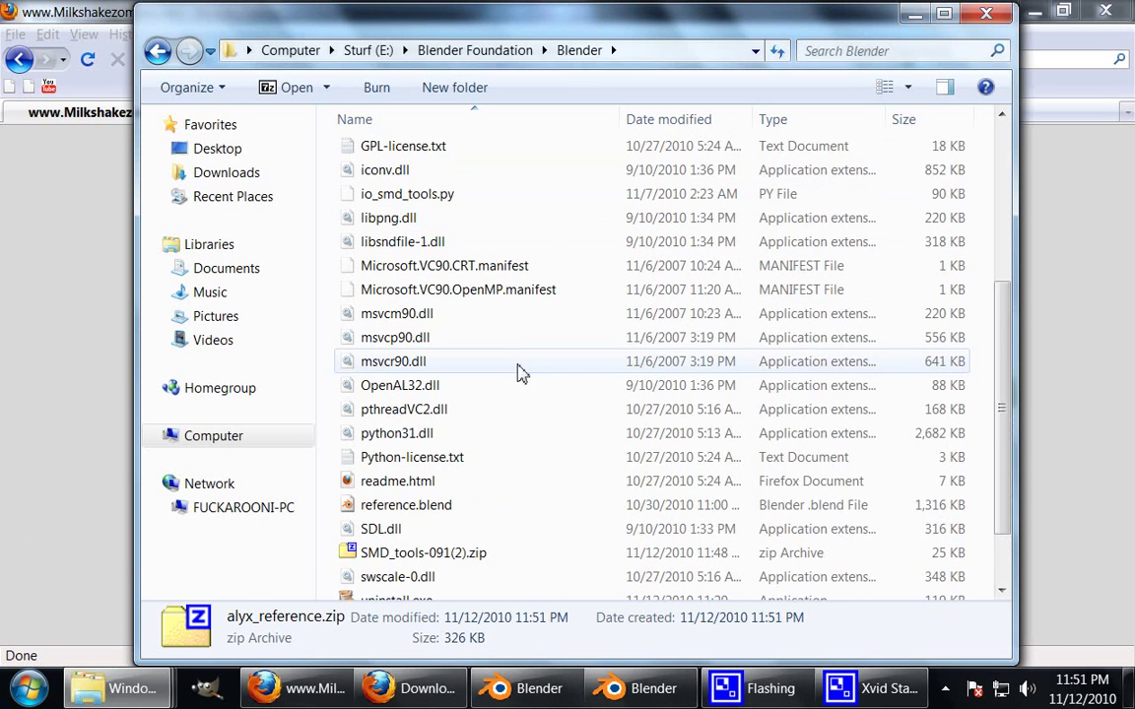
- Switch to Blender and append the object alyx_reference.001 from E:\Blender Foundation\Blender\reference.blend, with linking off
left_click(640, 689)
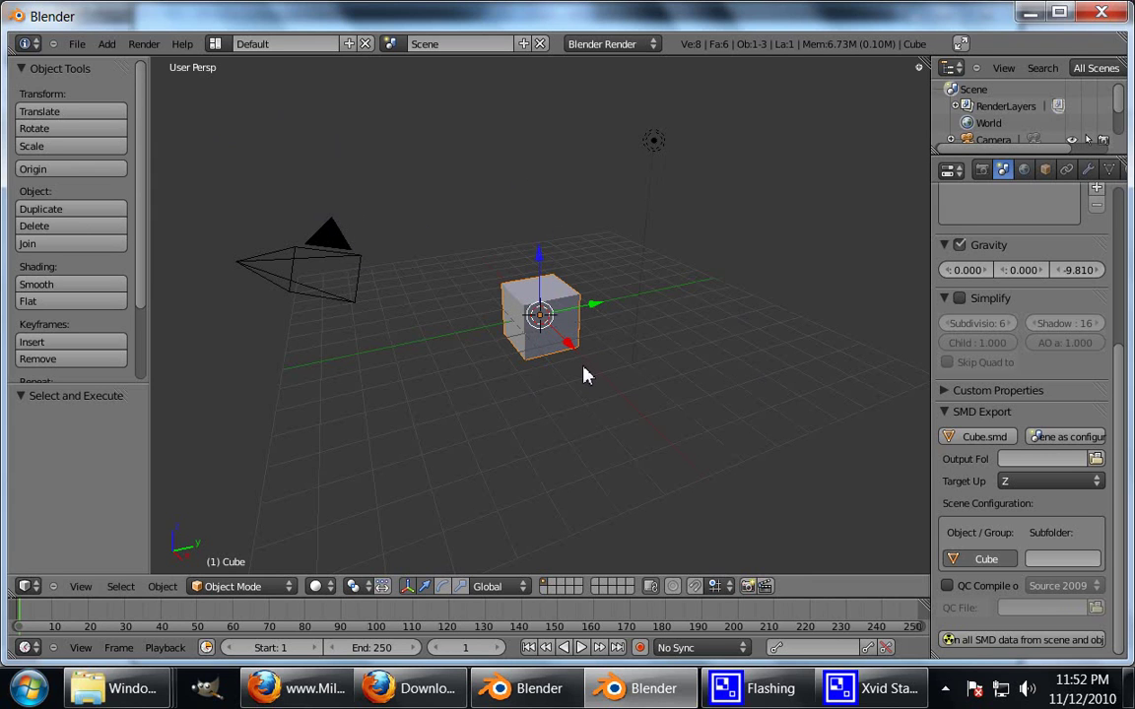
key("shift+F1")
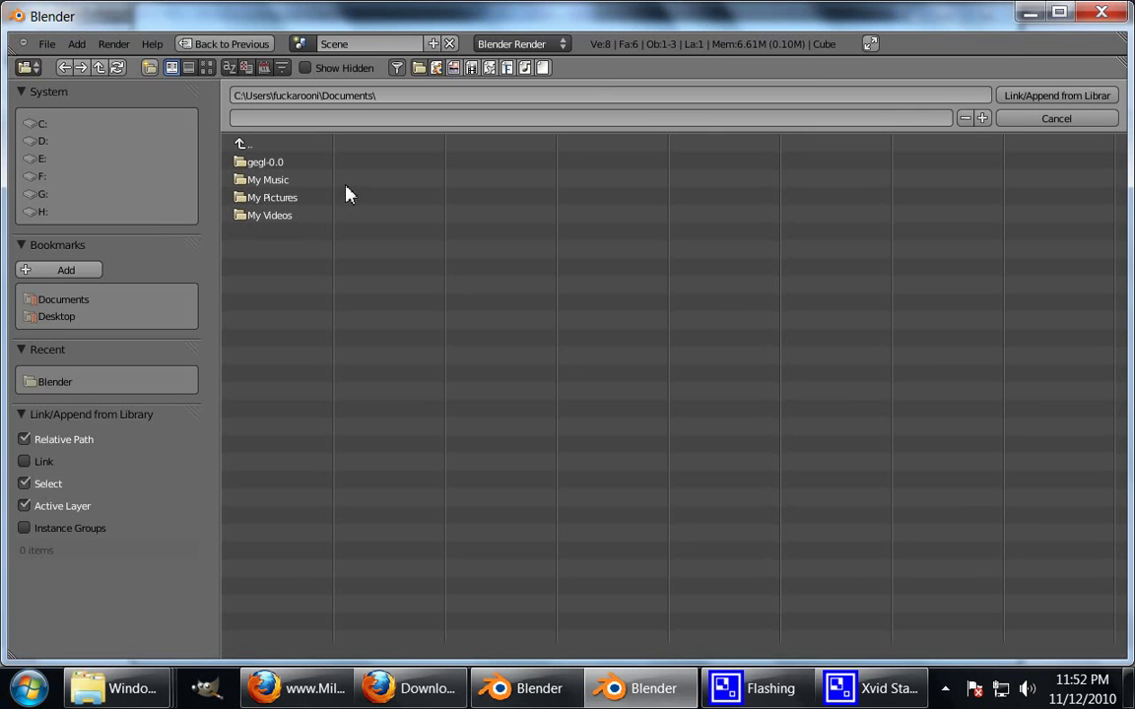
left_click(35, 162)
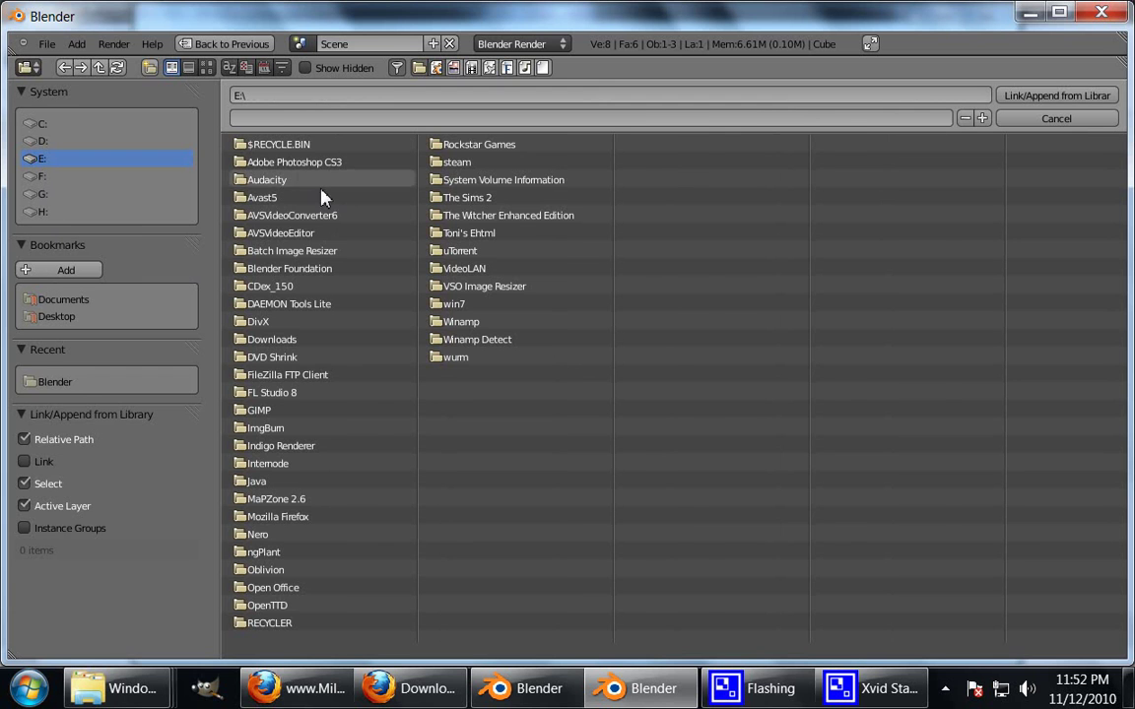
left_click(310, 253)
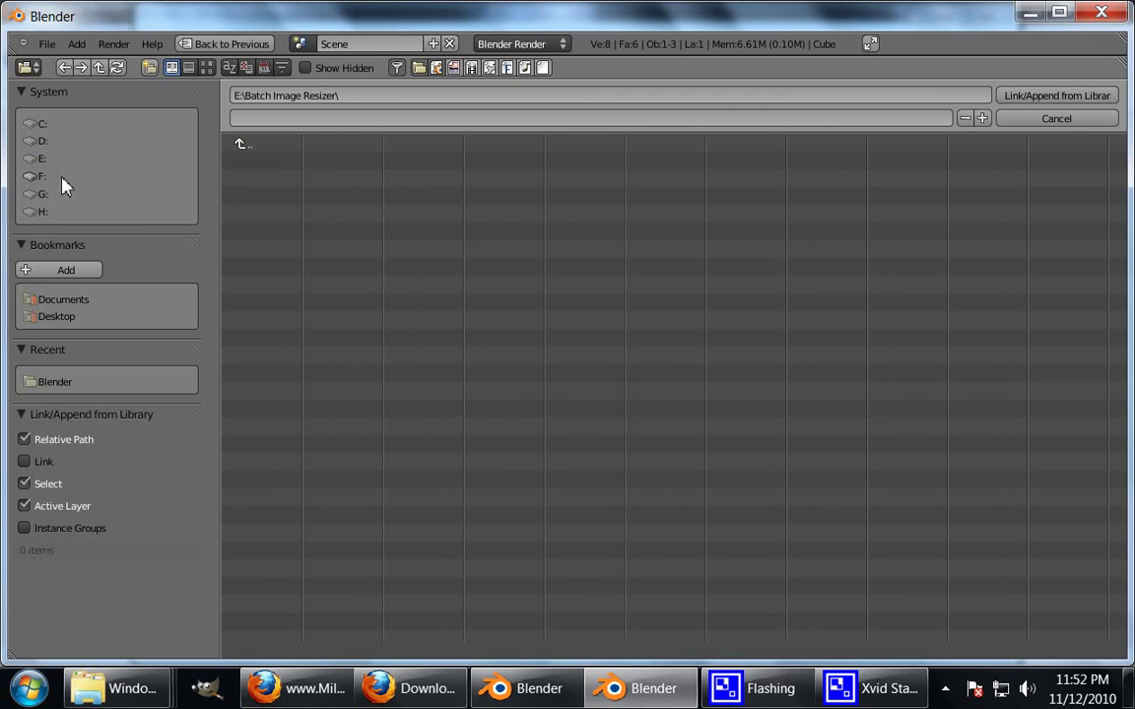
left_click(246, 145)
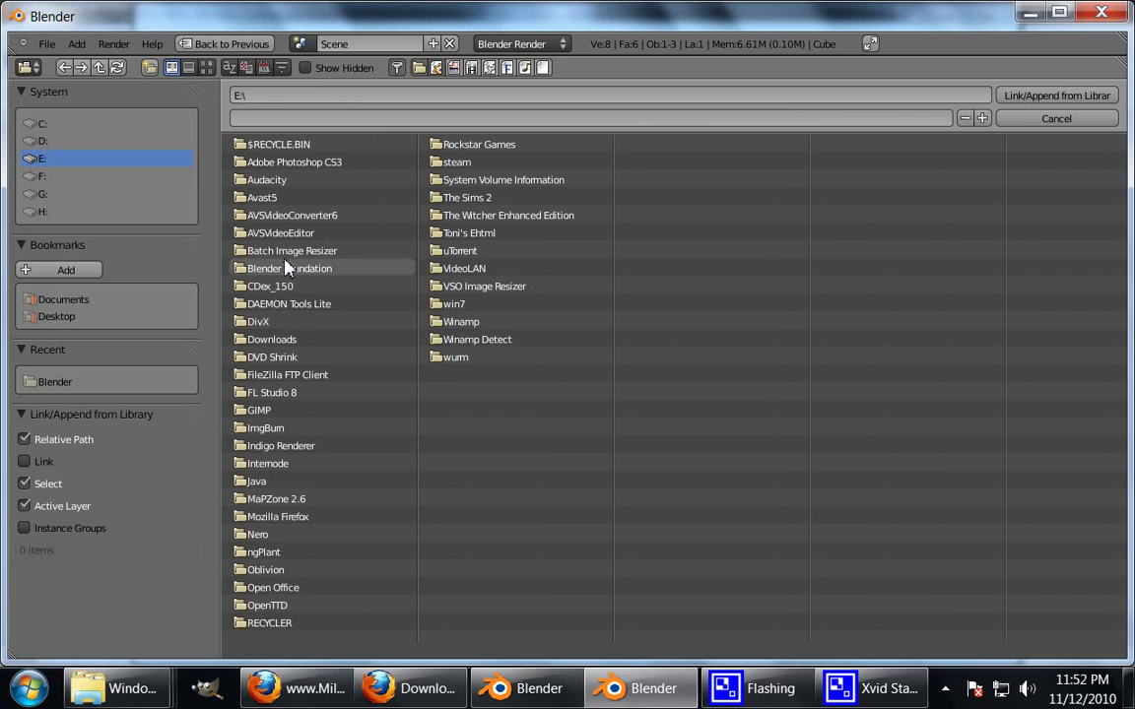
left_click(287, 269)
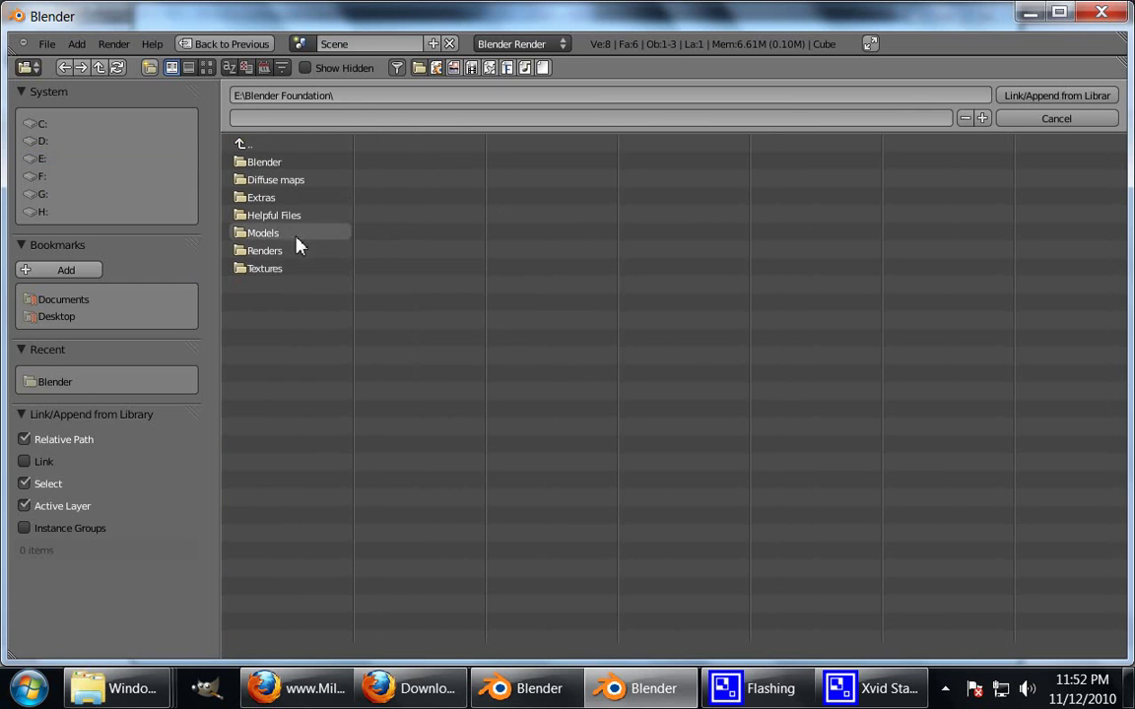
left_click(281, 163)
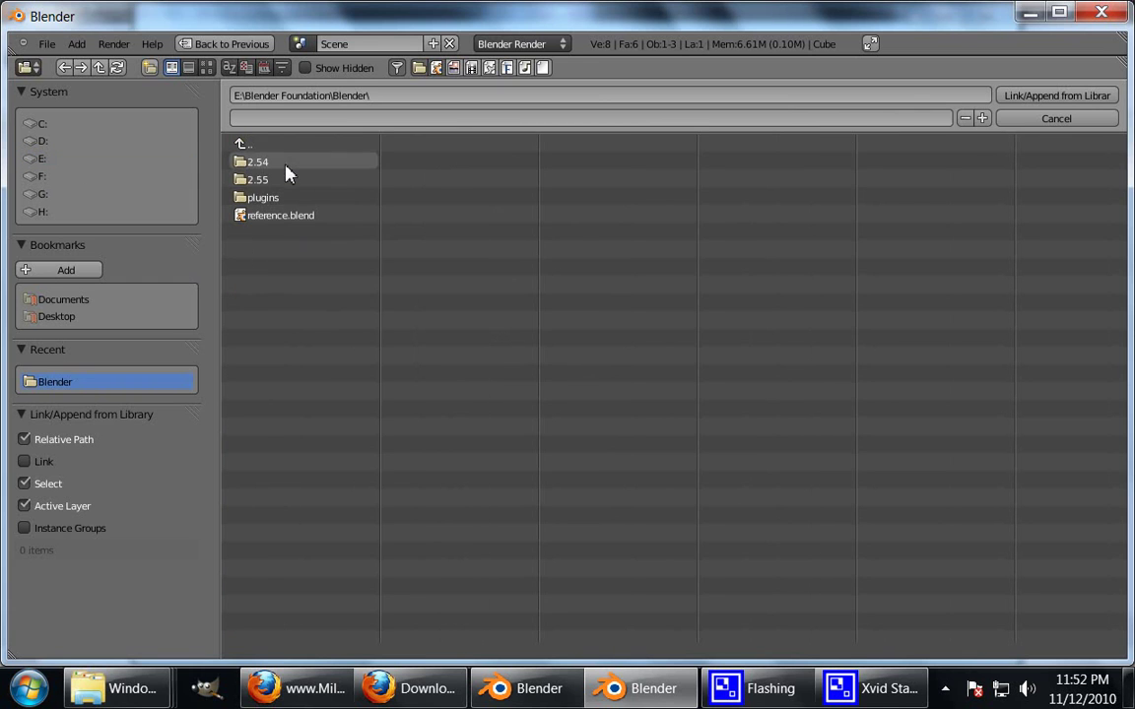
left_click(283, 217)
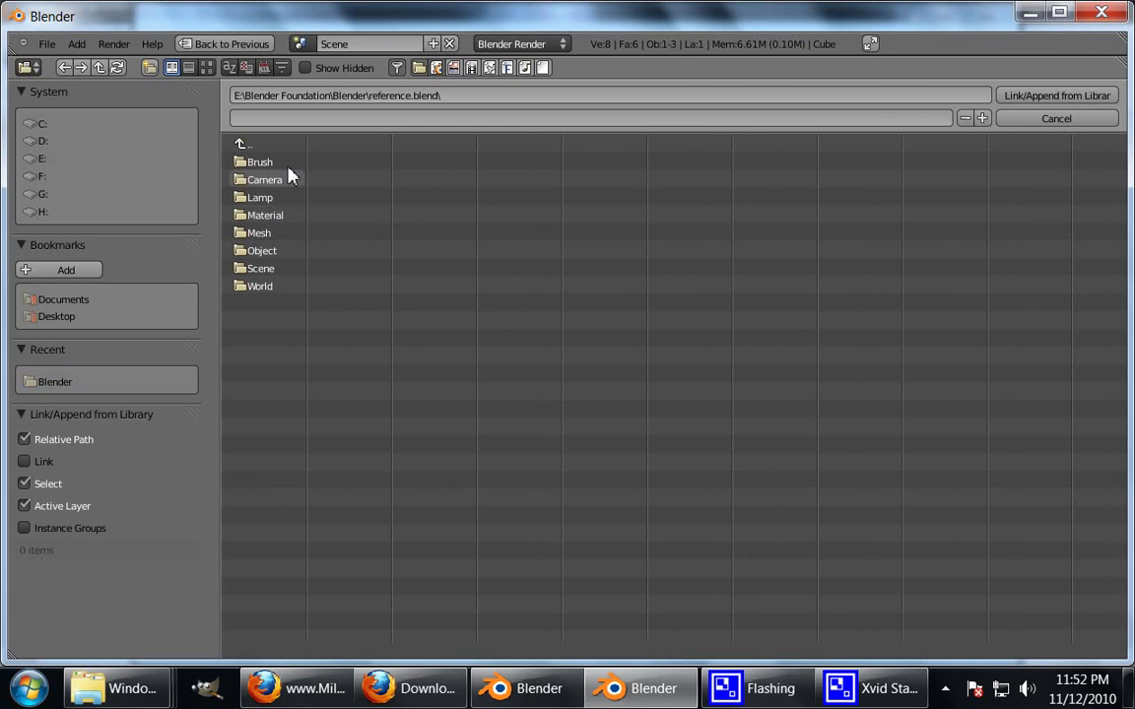
left_click(264, 253)
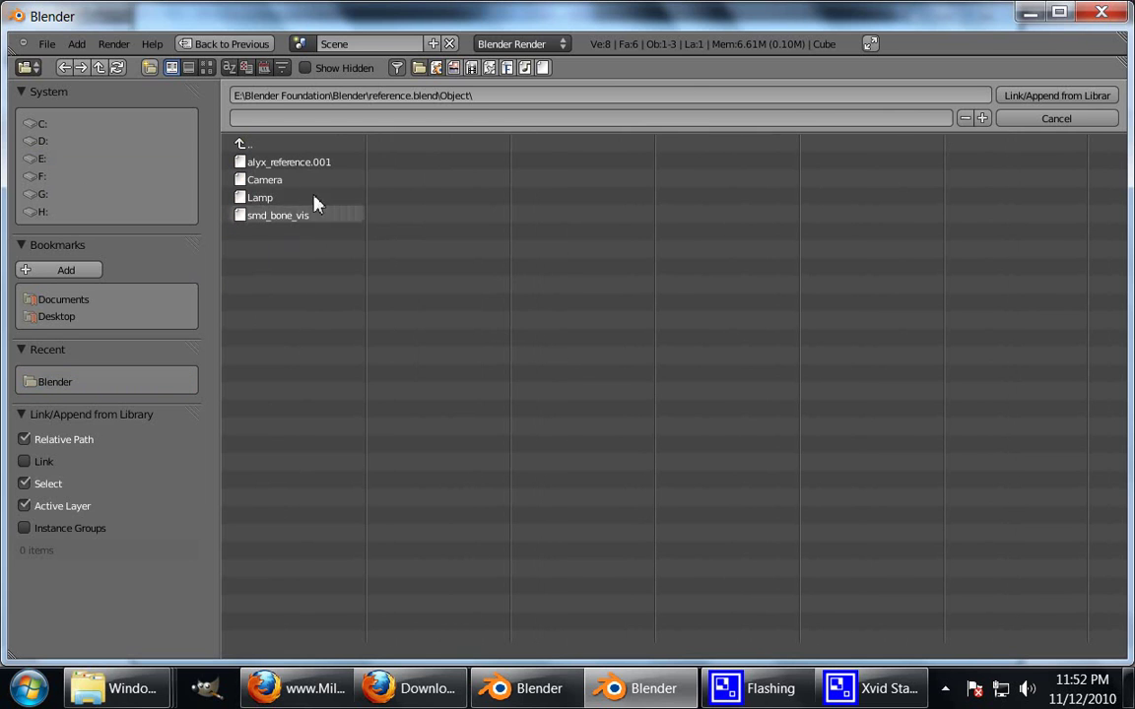
left_click(294, 166)
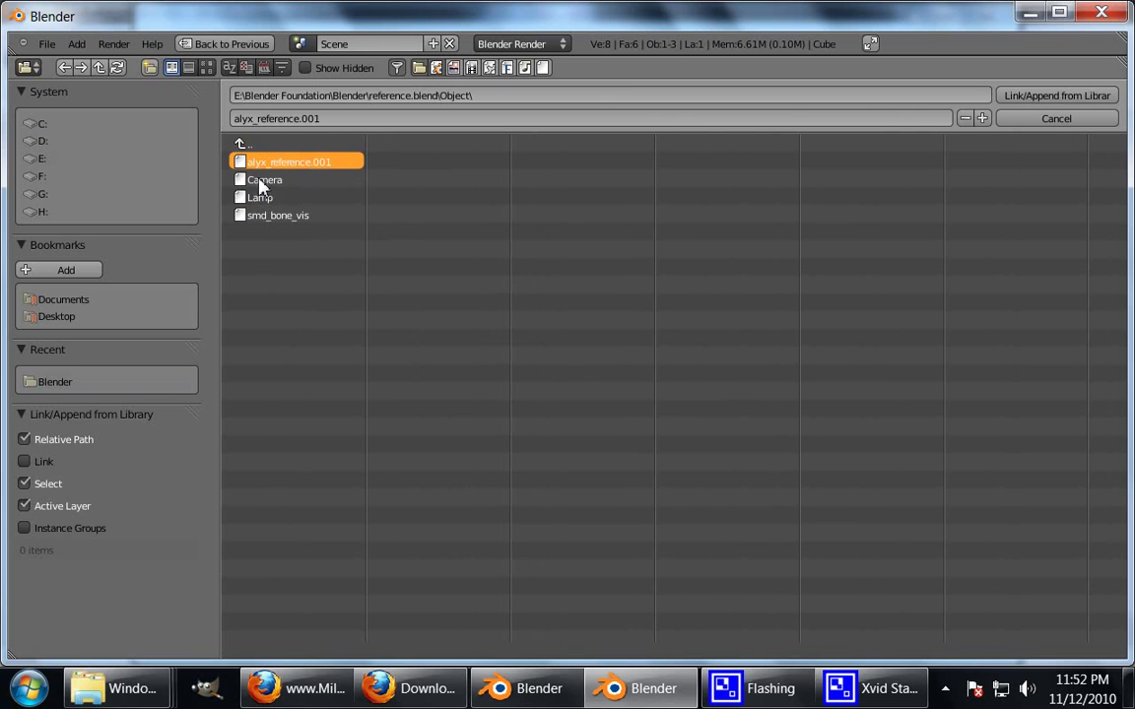
left_click(1055, 99)
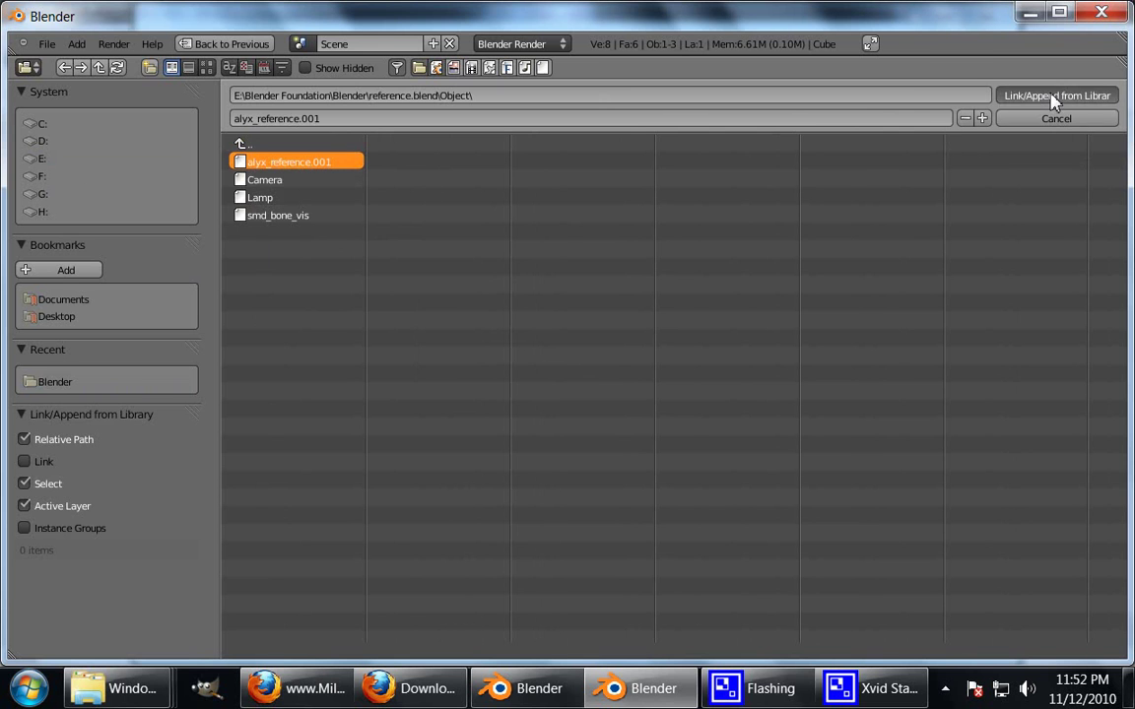
- Examine the appended Alyx model from several angles and distances, and set the 3D view to orthographic
scroll(528, 288, "down", 10)
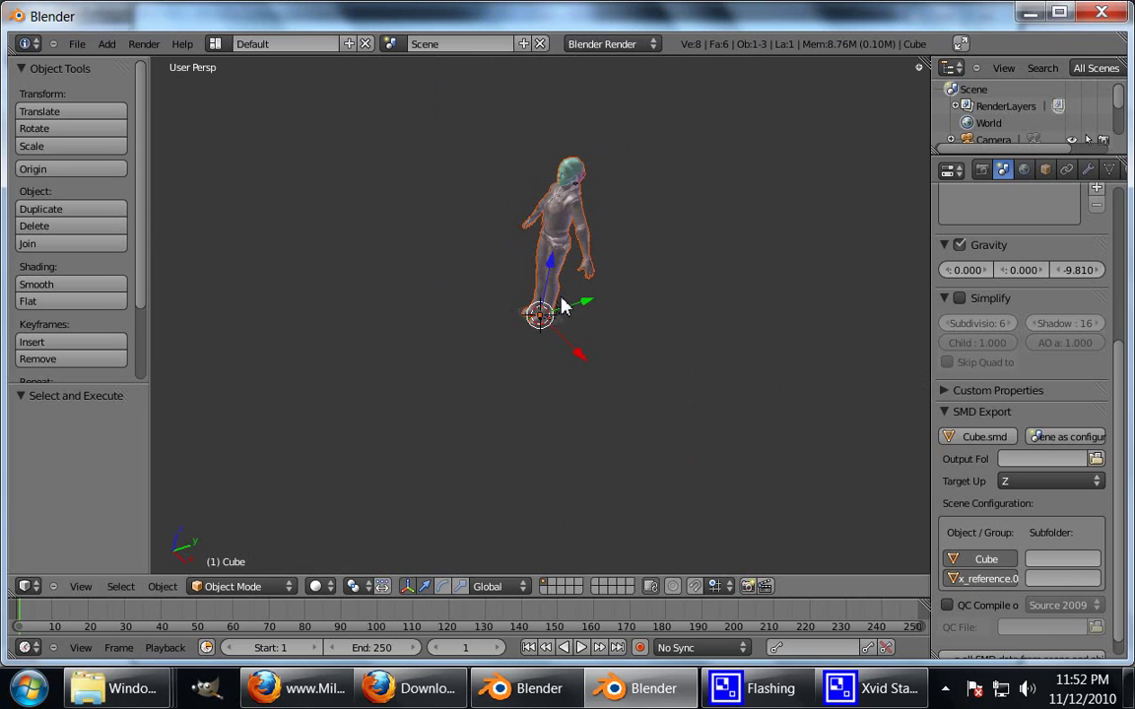
scroll(540, 316, "up", 10)
middle_click_drag(562, 360, 700, 388)
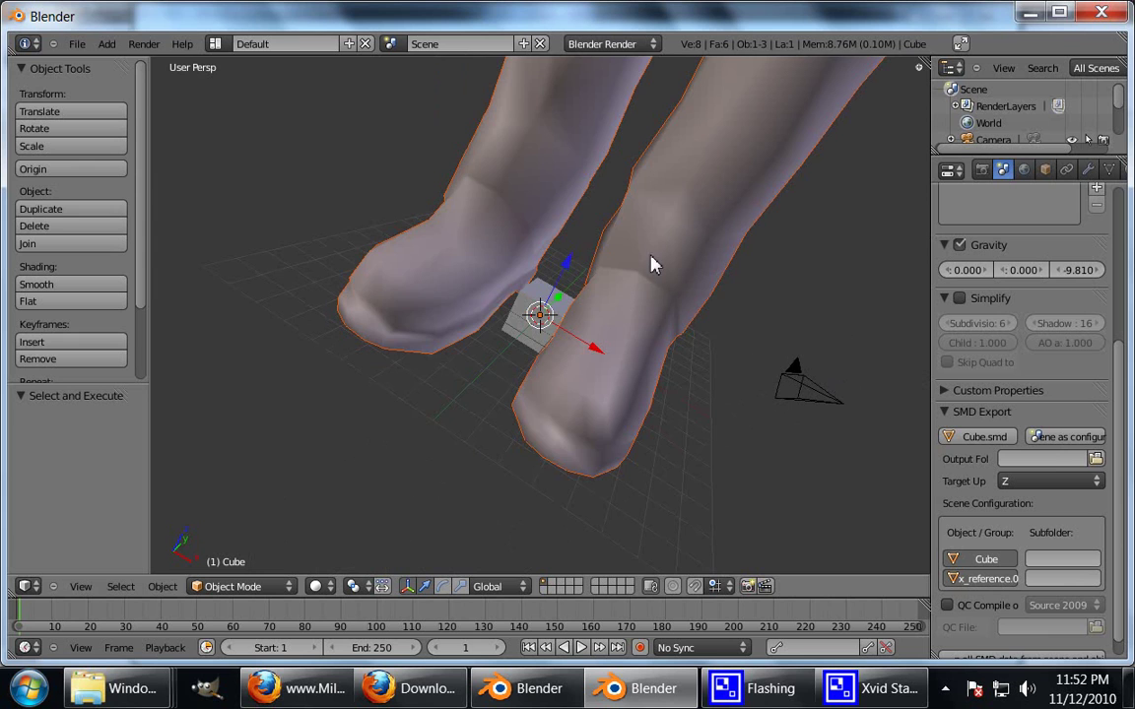
scroll(603, 331, "down", 5)
scroll(688, 305, "down", 4)
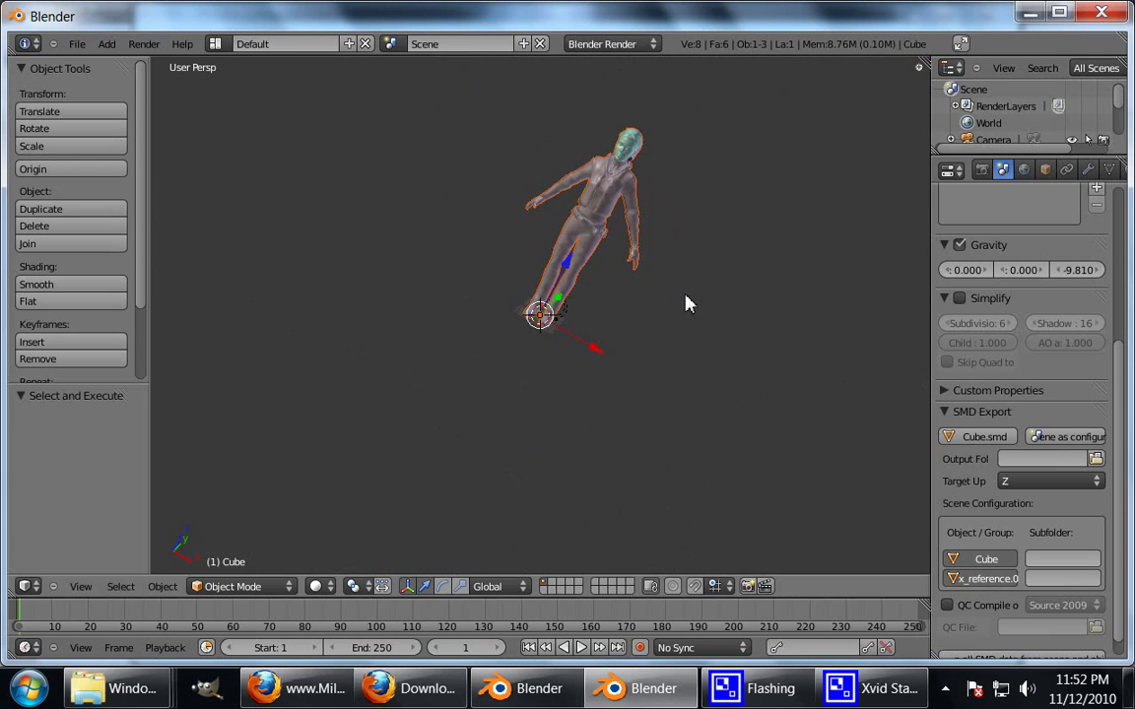
middle_click_drag(692, 297, 418, 317)
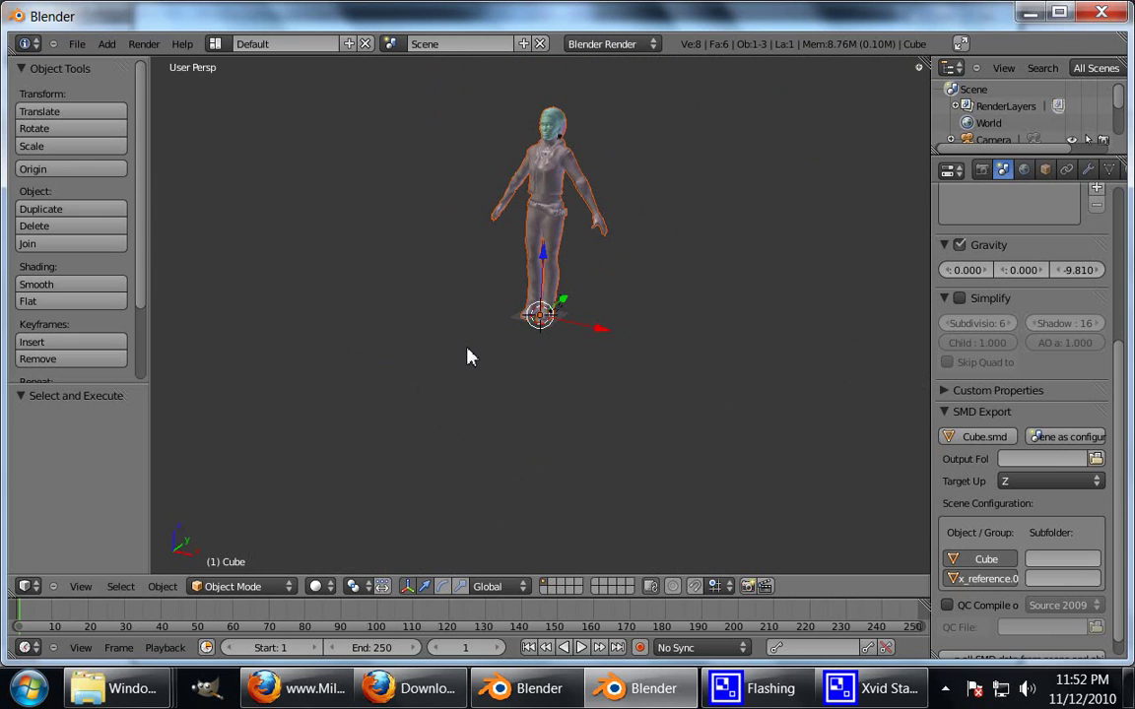
key("KP_5")
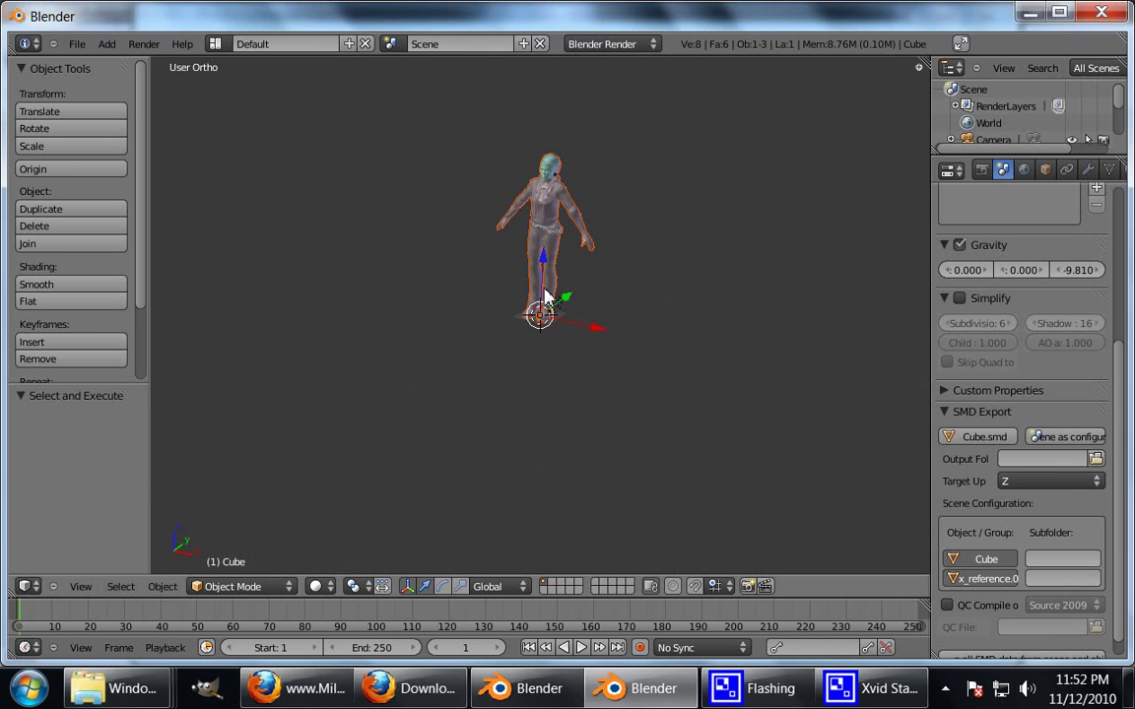
- Switch to Firefox with the Milkshakezombie tutorials page
left_click(300, 687)
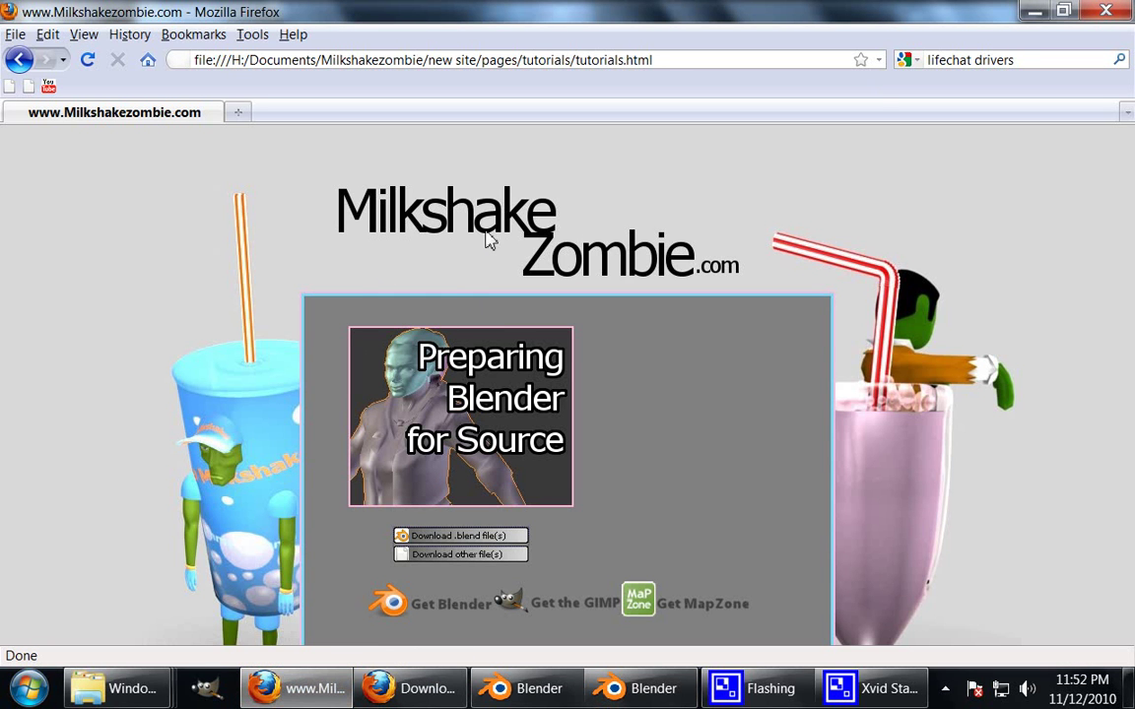